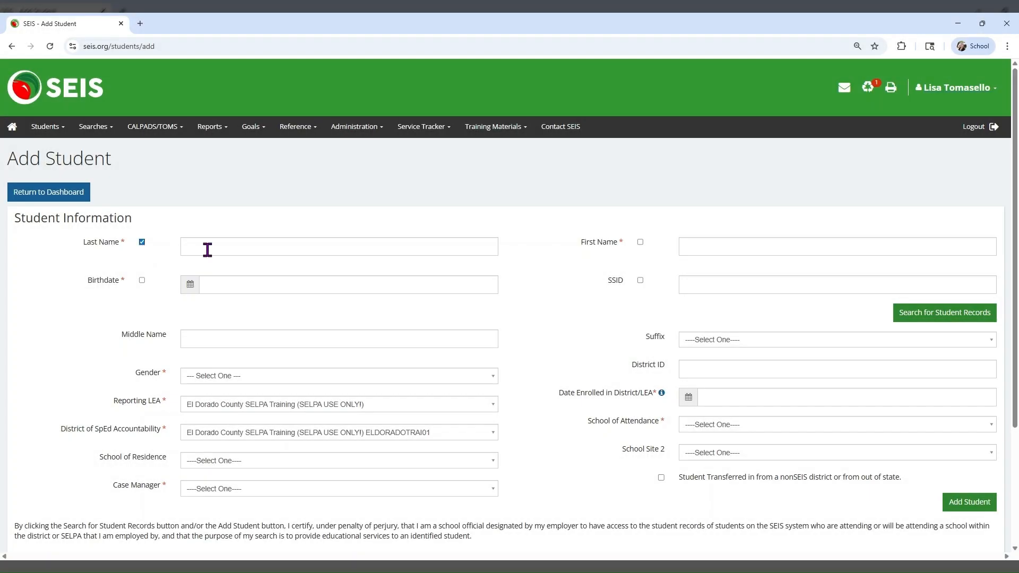
# Enter the student's last and first name, birthdate 06/01/2014 and the student's SSID.
pyautogui.click(205, 248)
pyautogui.press('Tab')
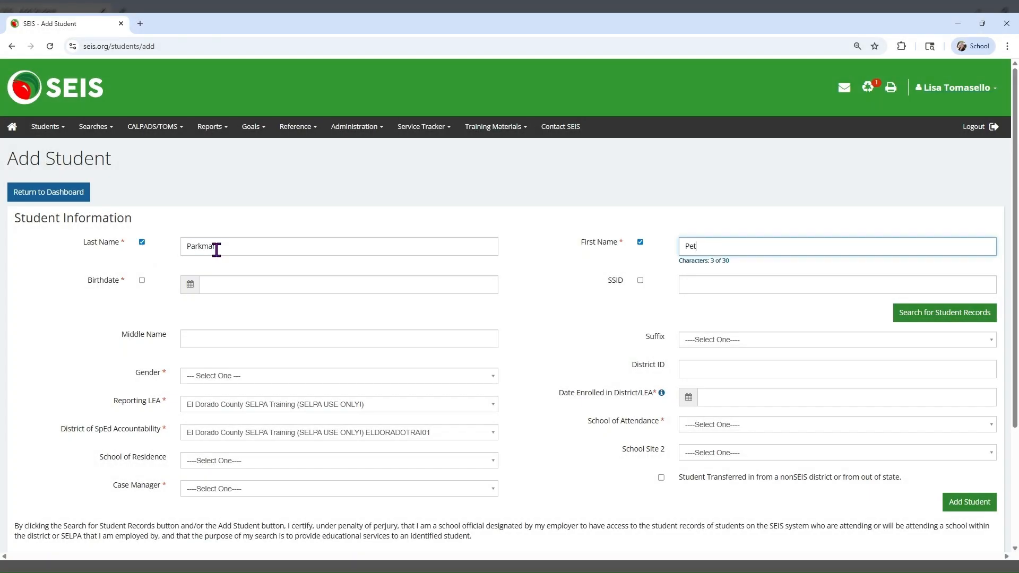
pyautogui.click(218, 284)
pyautogui.write('06/01/2014')
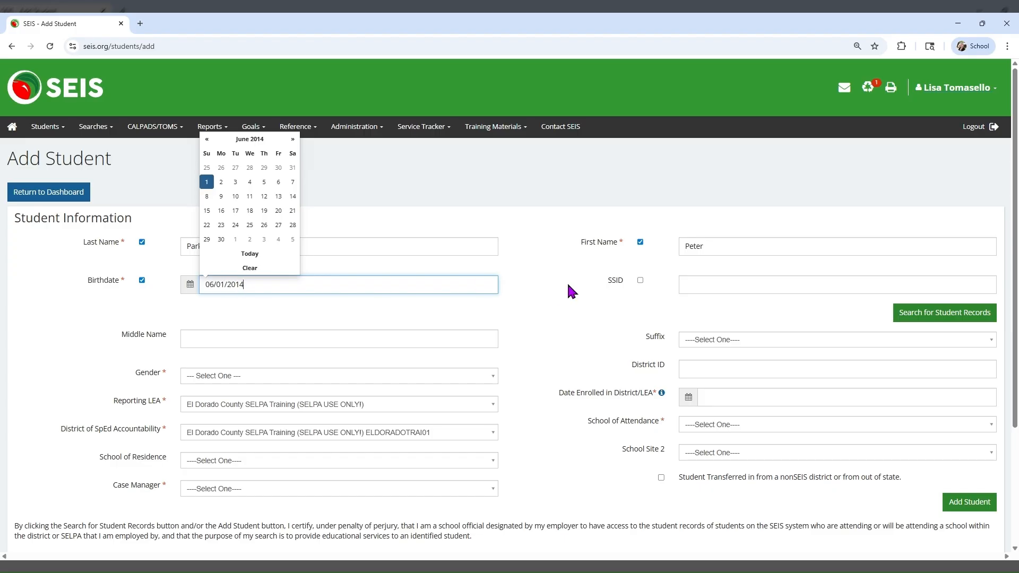
pyautogui.click(640, 281)
pyautogui.click(701, 284)
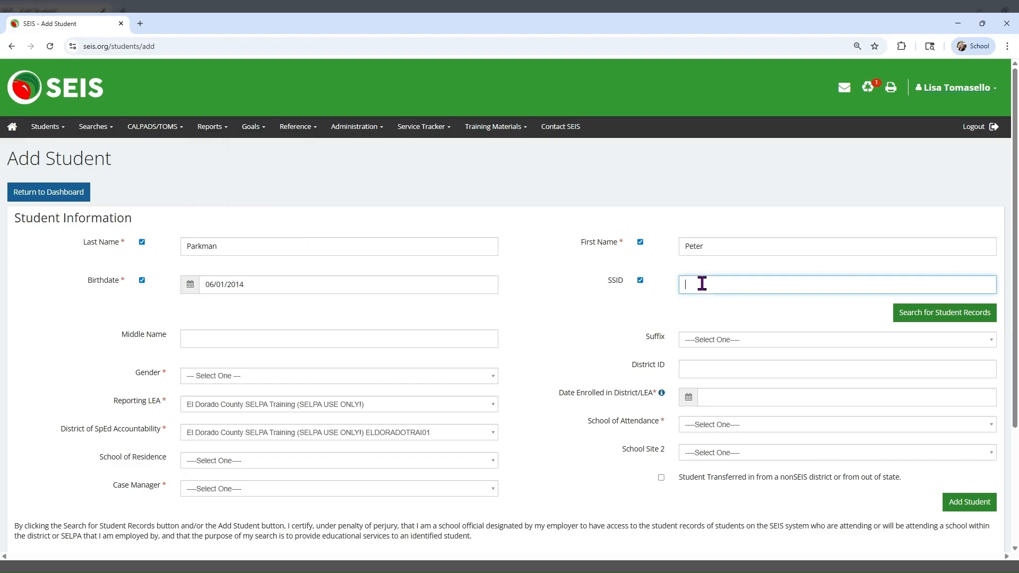
# Set gender to Male and school of residence to SELPA Training District, and assign the case manager.
pyautogui.click(244, 345)
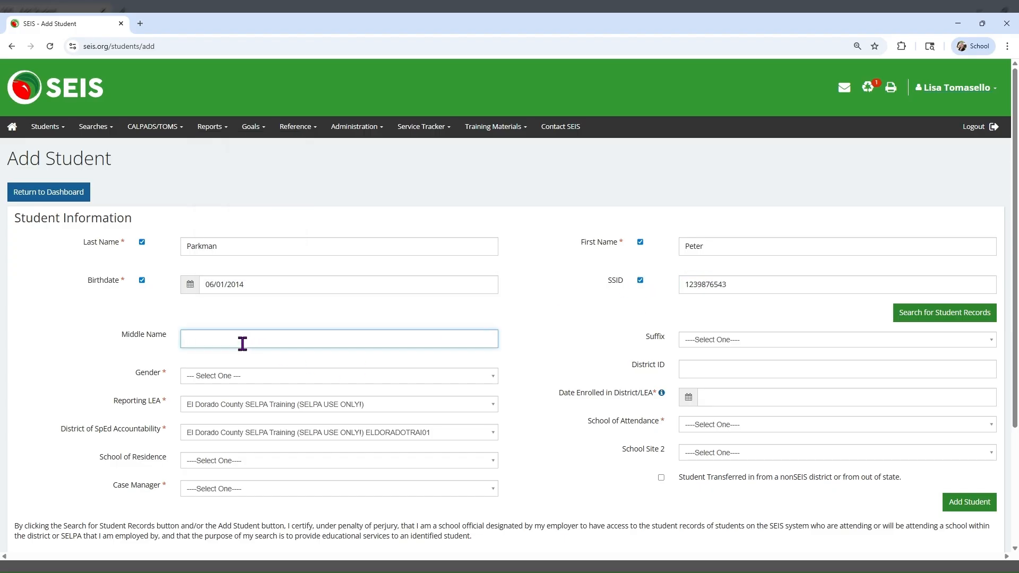
pyautogui.click(227, 378)
pyautogui.click(217, 431)
pyautogui.click(217, 460)
pyautogui.write('selp')
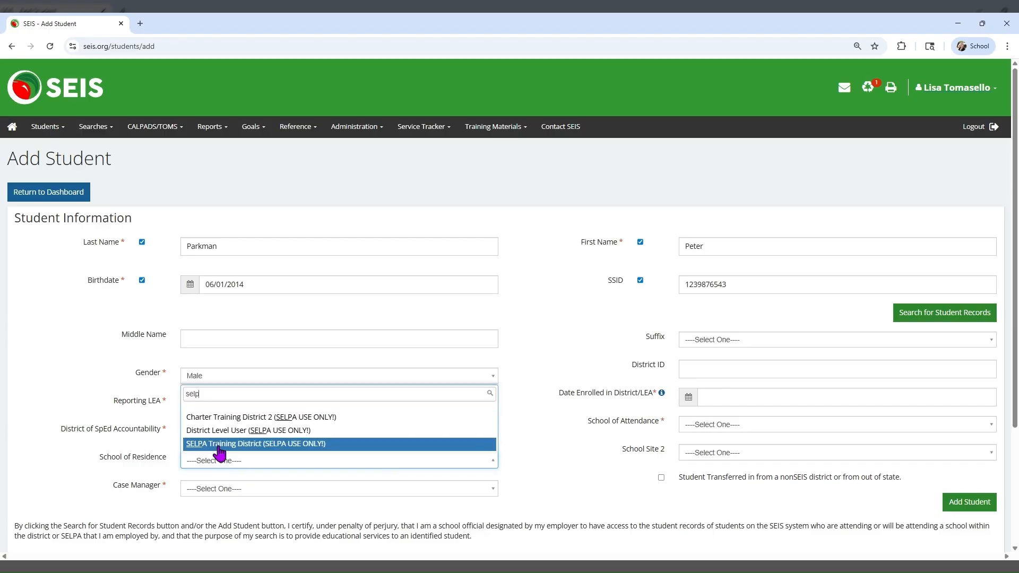
pyautogui.click(207, 444)
pyautogui.click(220, 488)
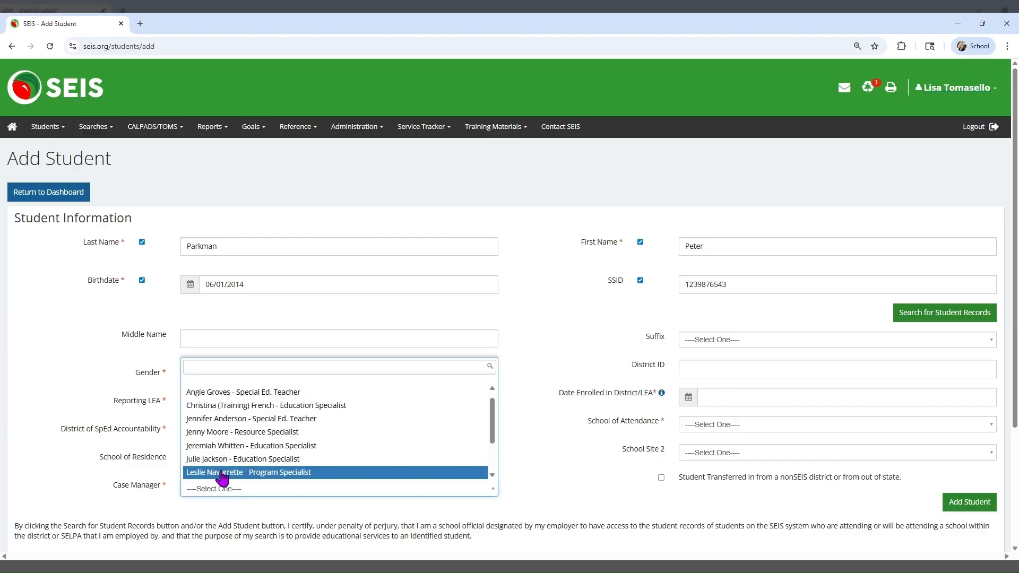
pyautogui.click(220, 474)
# Enter enrollment date 02/02/2026 and school of attendance SELPA Training District, and mark the student as transferred in.
pyautogui.click(775, 397)
pyautogui.write('02/02/2026')
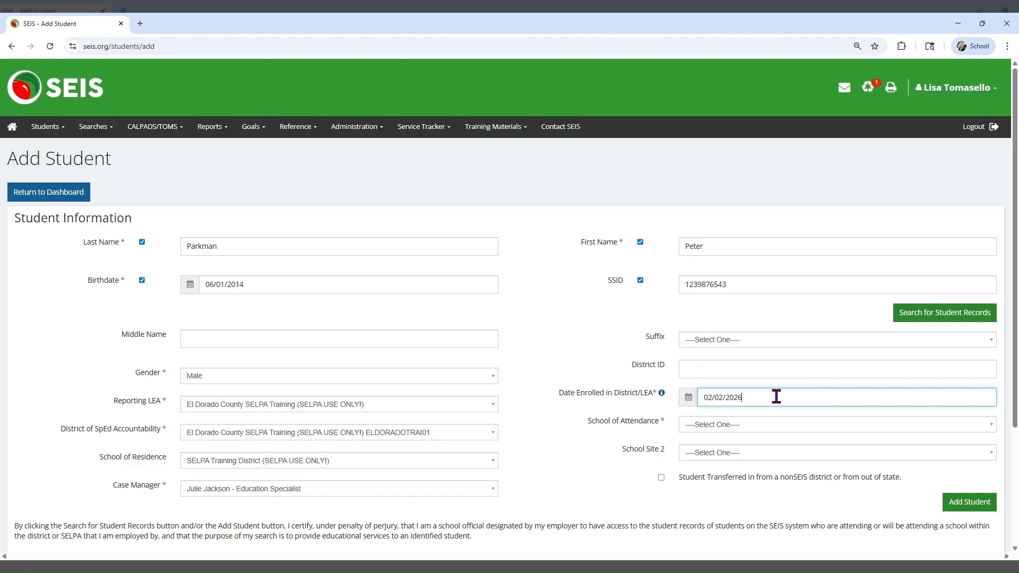
pyautogui.click(760, 424)
pyautogui.write('selpa')
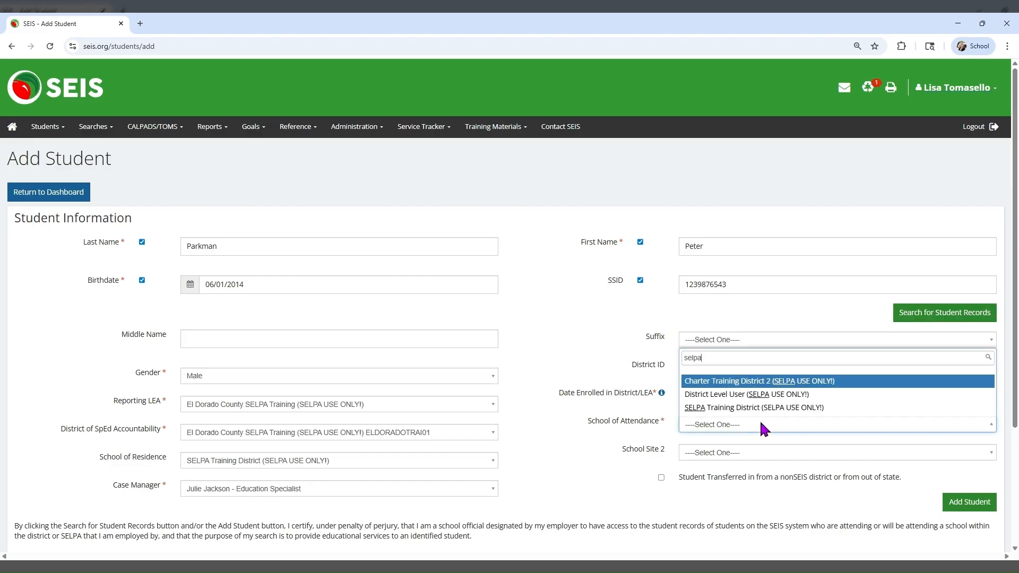
pyautogui.click(740, 407)
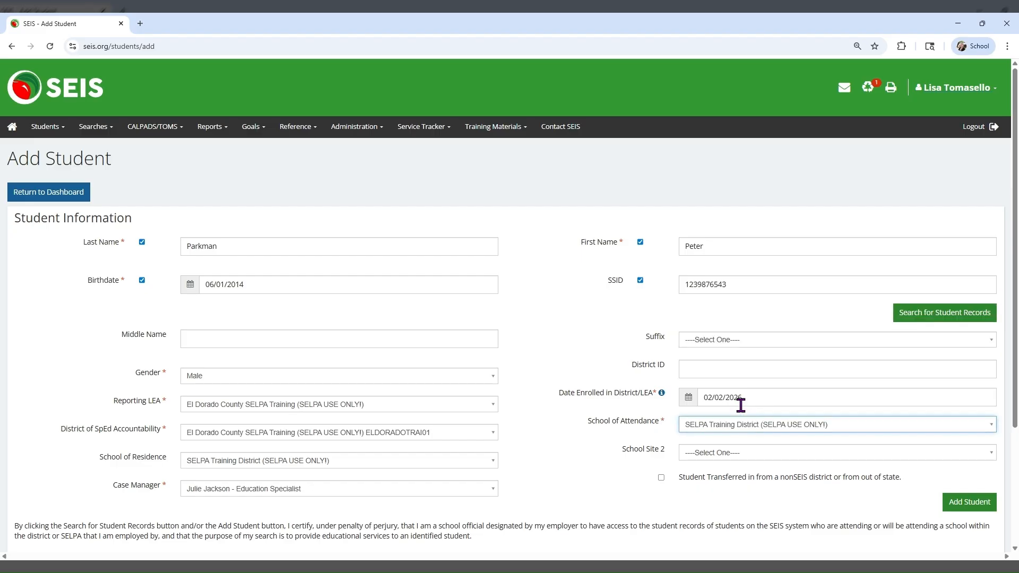
pyautogui.click(662, 477)
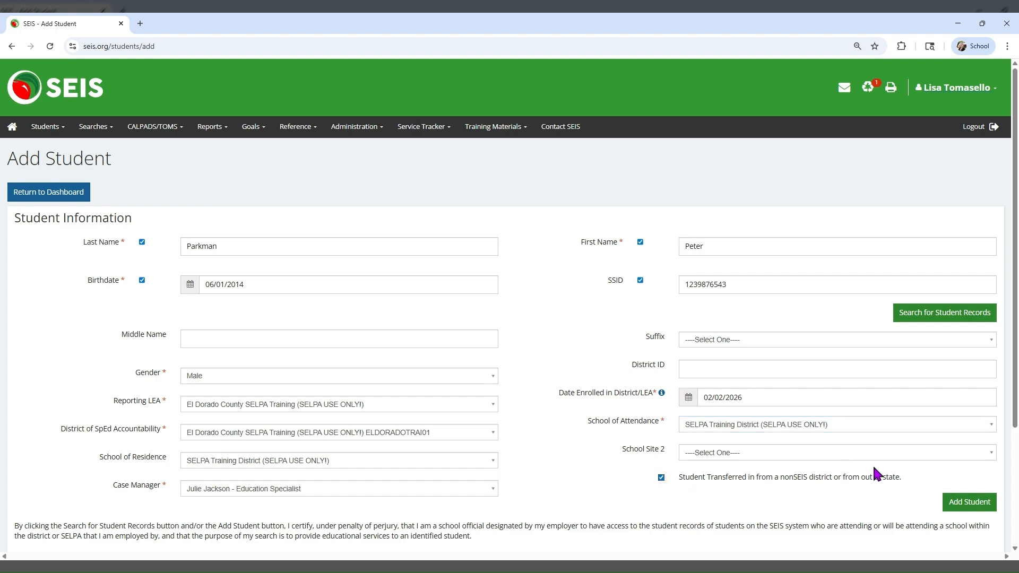
# Add the student, switch to editing the new record, and show the list of its record pages.
pyautogui.click(953, 512)
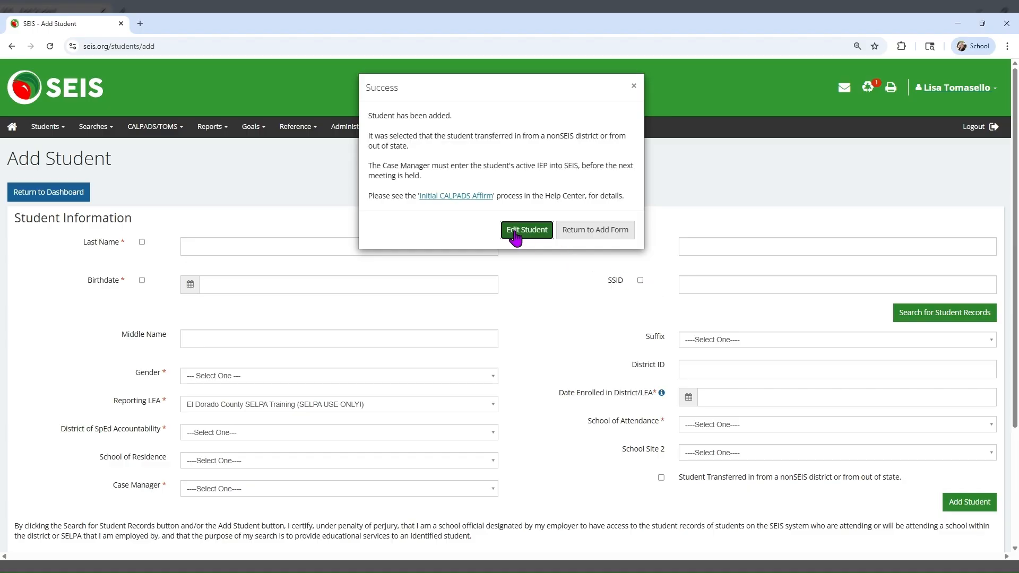
pyautogui.click(514, 233)
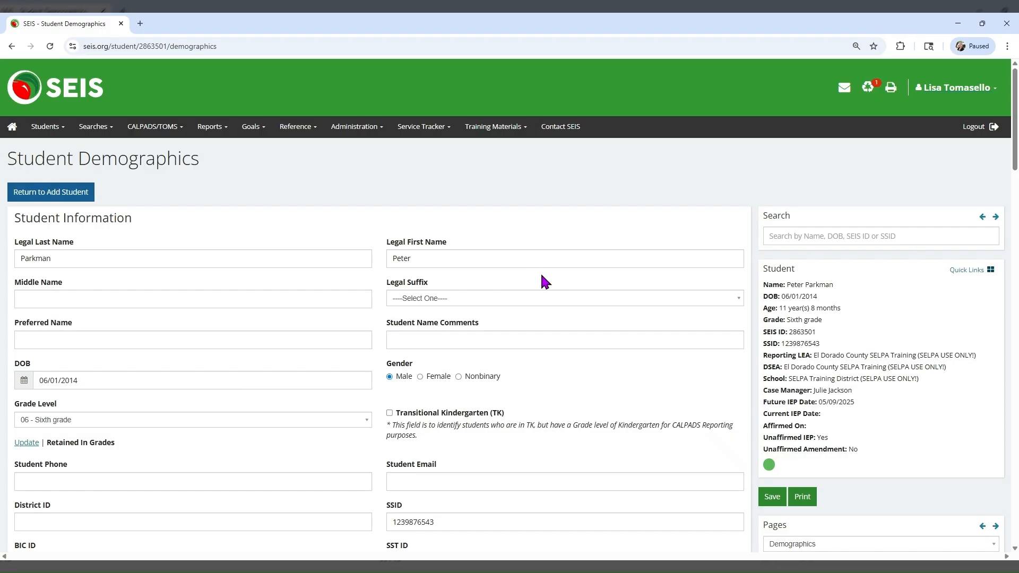
pyautogui.click(851, 544)
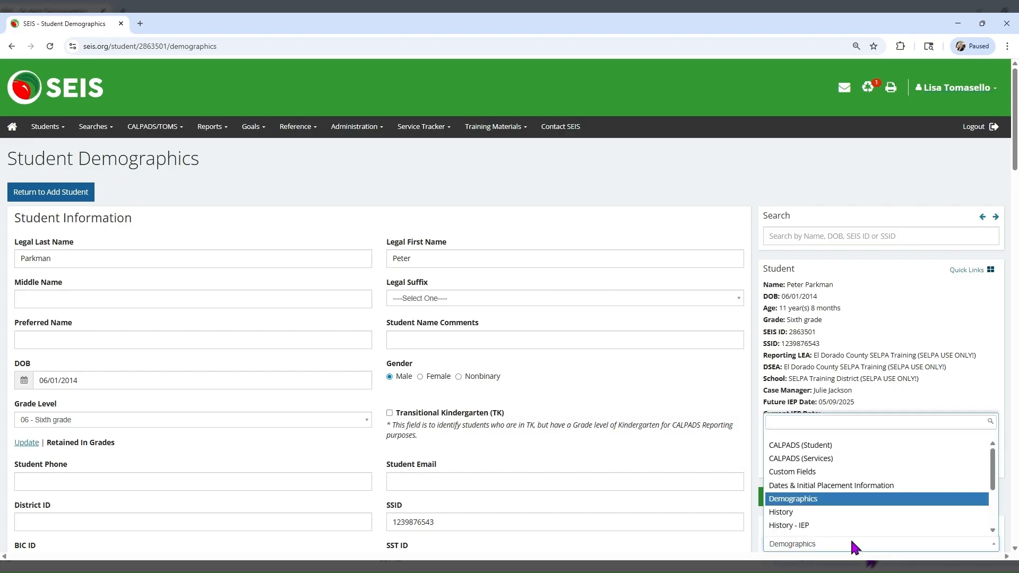
# On the CALPADS (Student) page, record initial referral 04/17/2024 initiated by 10 Parent.
pyautogui.click(831, 450)
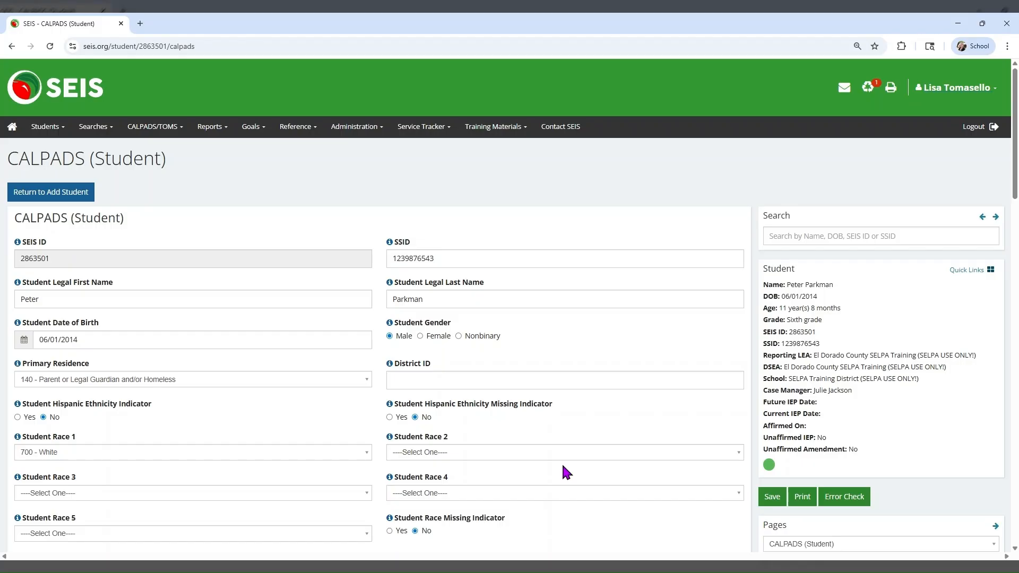
pyautogui.scroll(-5, 329, 475)
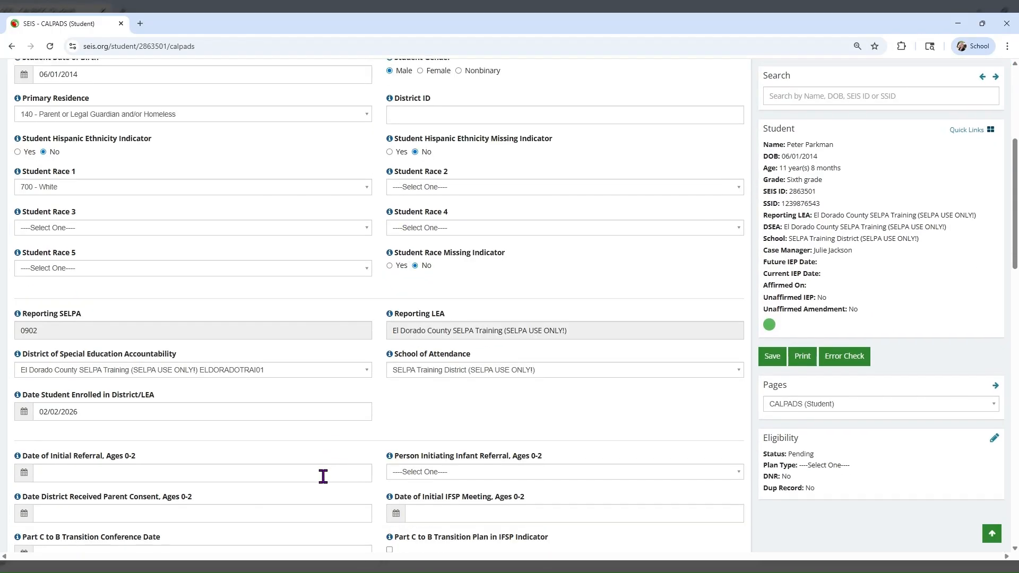
pyautogui.scroll(-5, 322, 476)
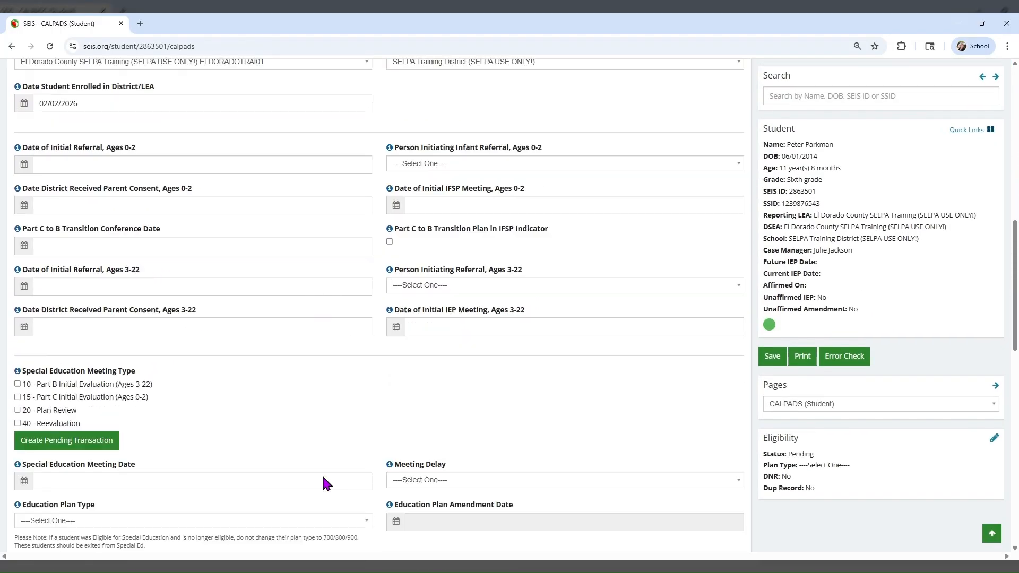
pyautogui.scroll(-2, 323, 478)
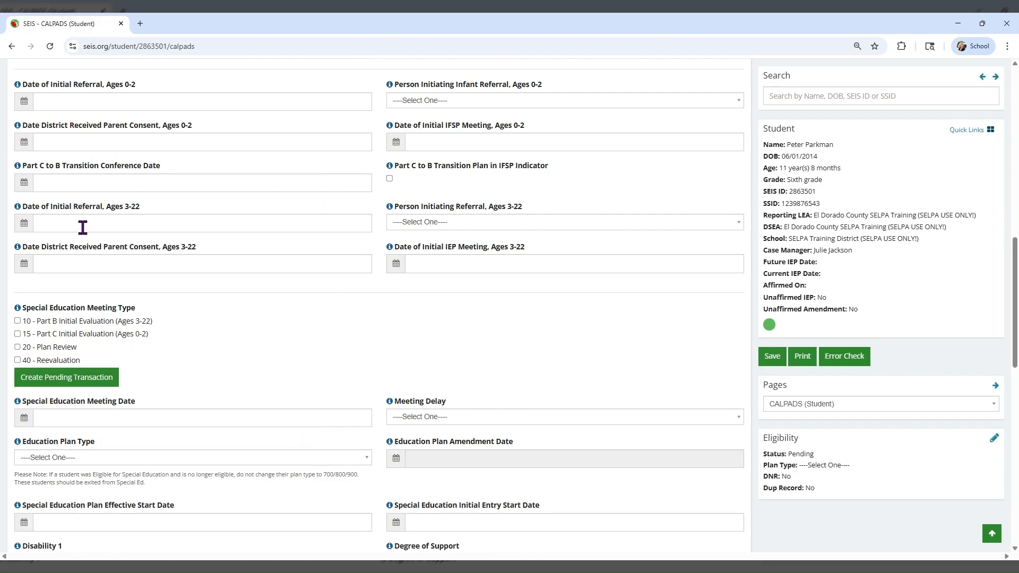
pyautogui.click(83, 227)
pyautogui.write('04/')
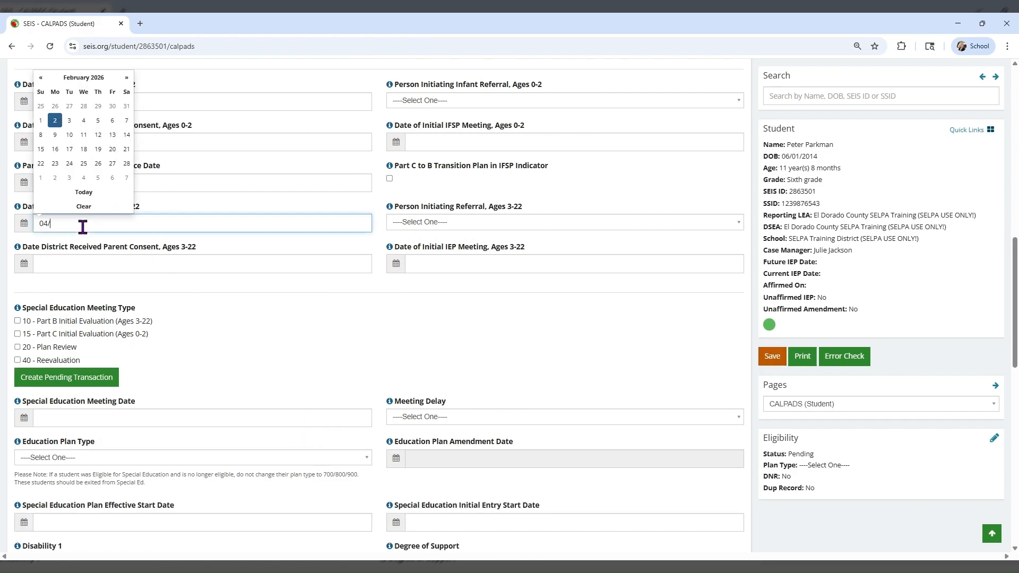
pyautogui.write('17/2024')
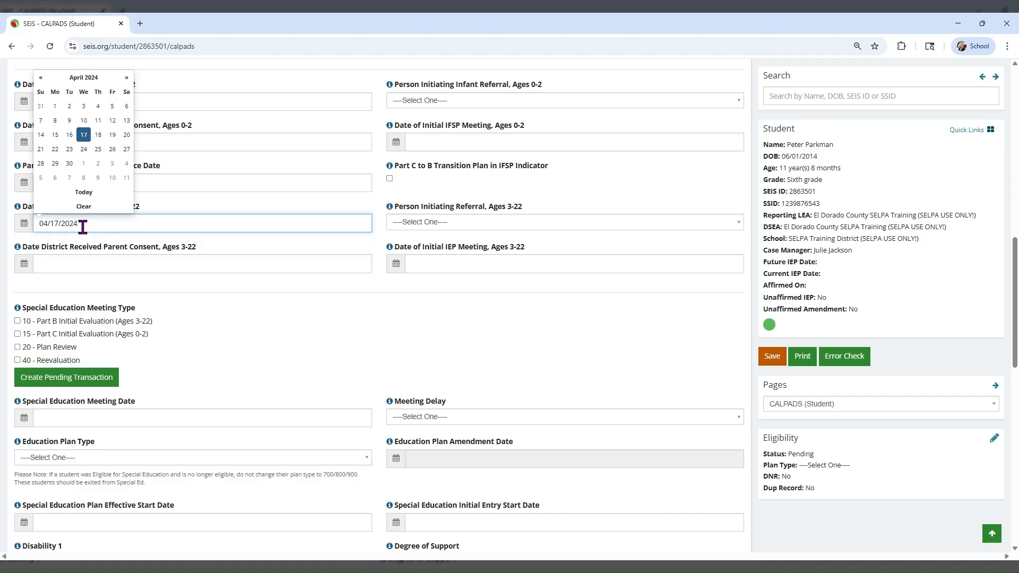
pyautogui.click(418, 226)
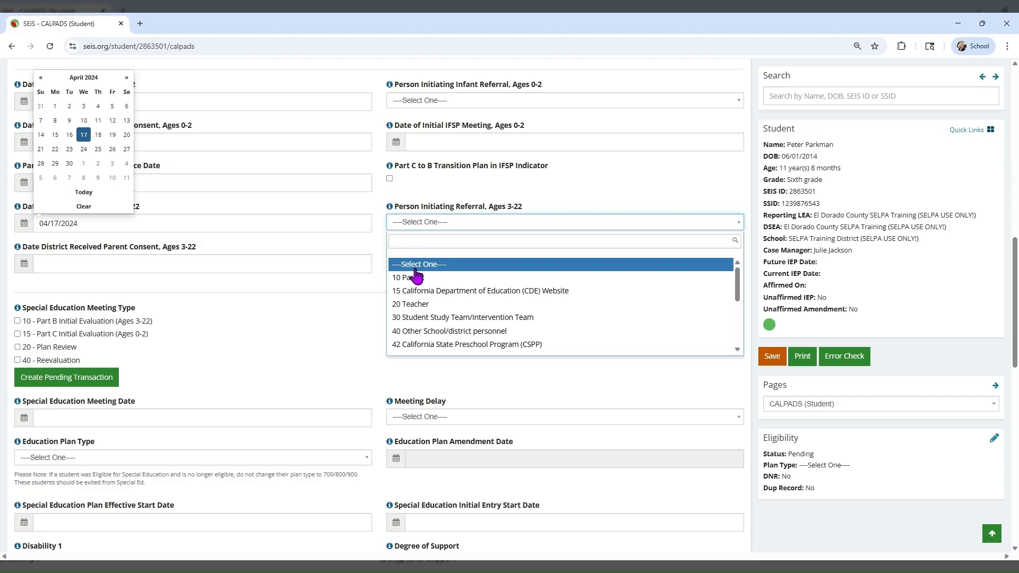
pyautogui.click(417, 276)
# Set parent consent date 04/23/2024 and initial IEP meeting date 05/10/2024.
pyautogui.click(134, 260)
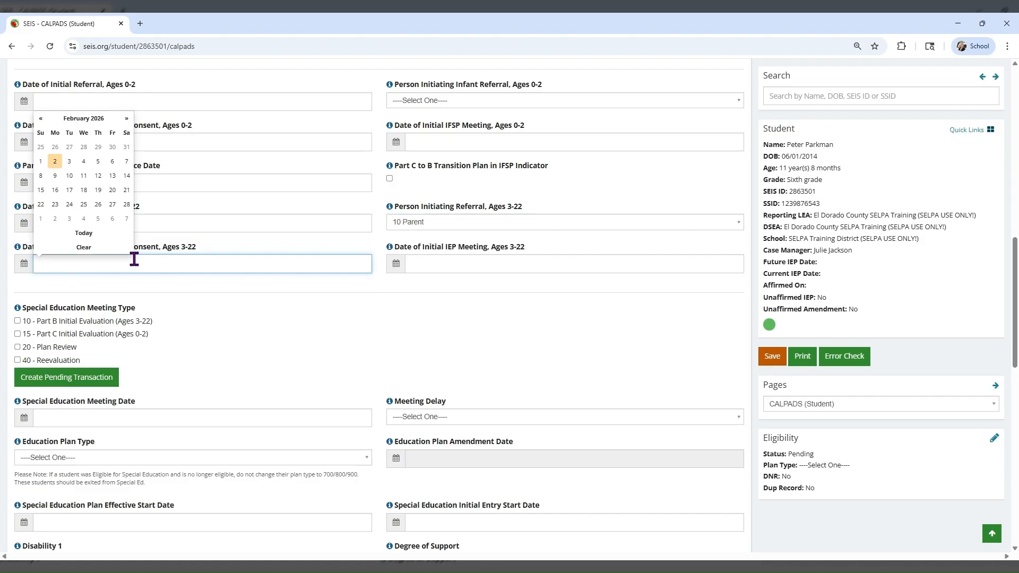
pyautogui.write('04/2')
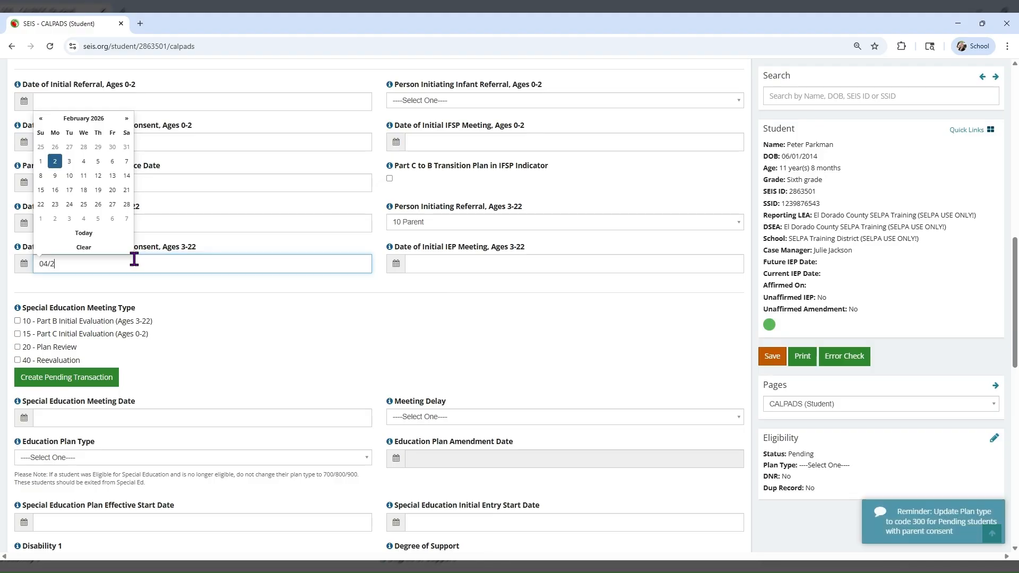
pyautogui.write('3/2024')
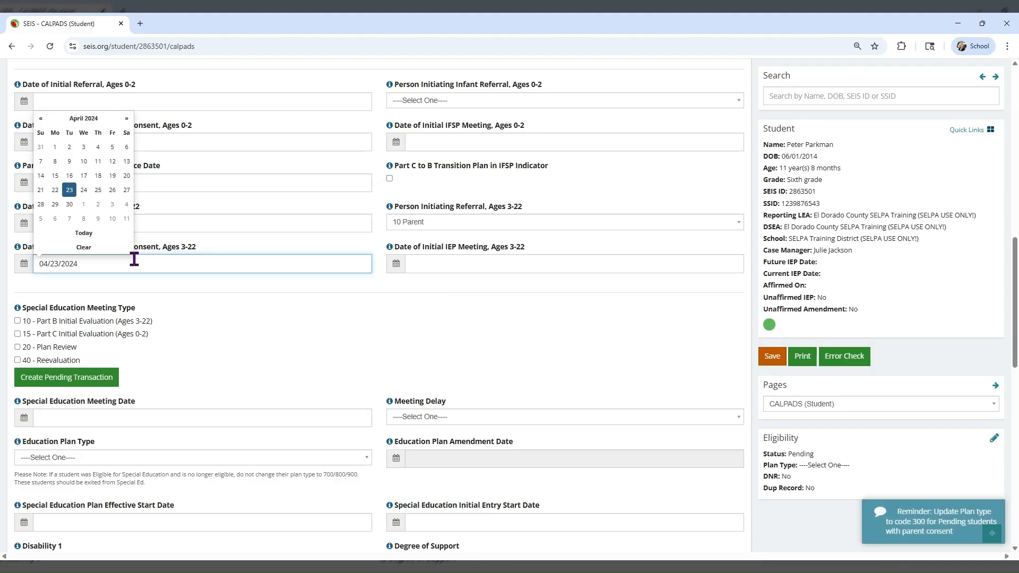
pyautogui.click(143, 282)
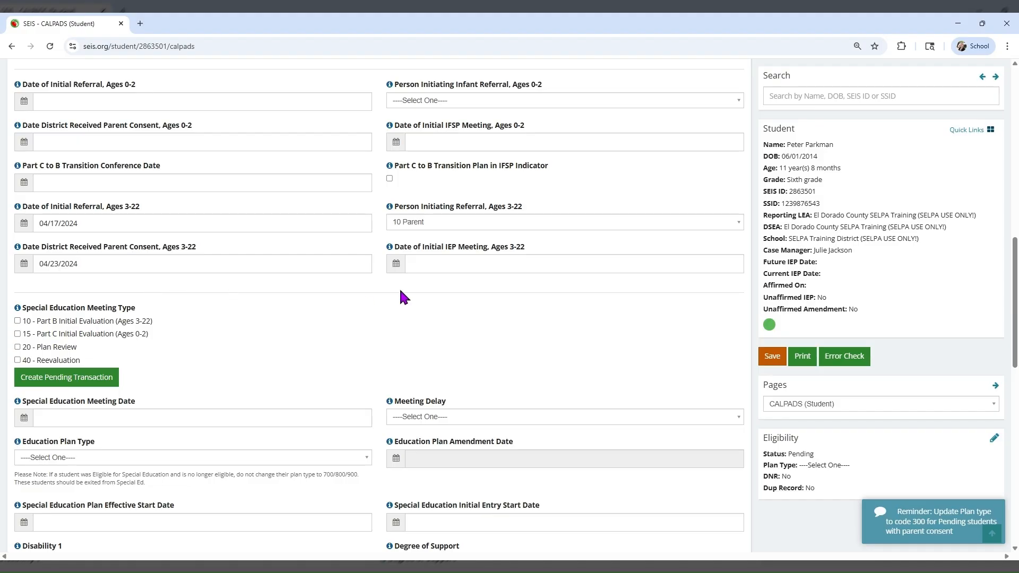
pyautogui.click(431, 263)
pyautogui.write('0')
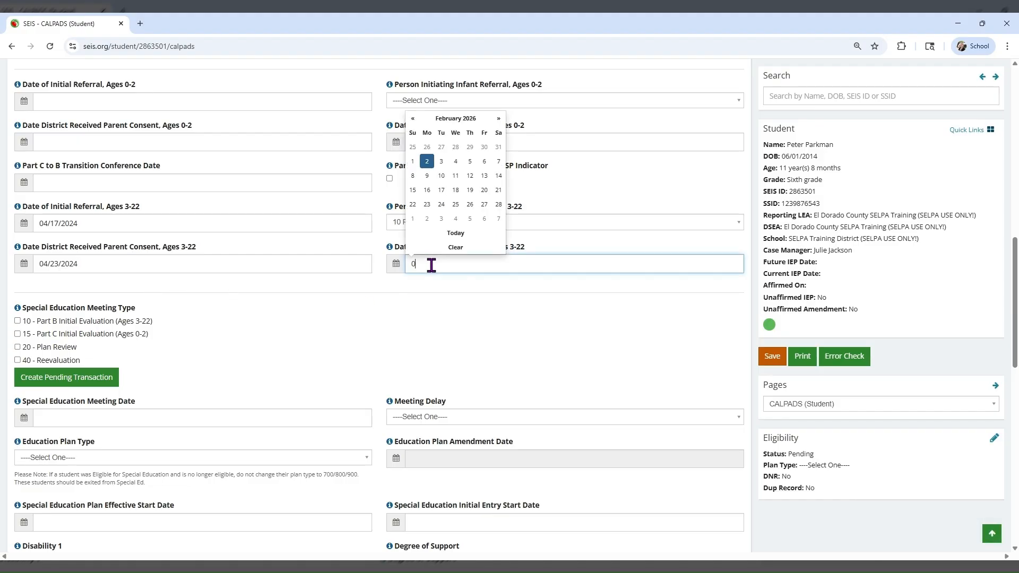
pyautogui.write('5/10/2024')
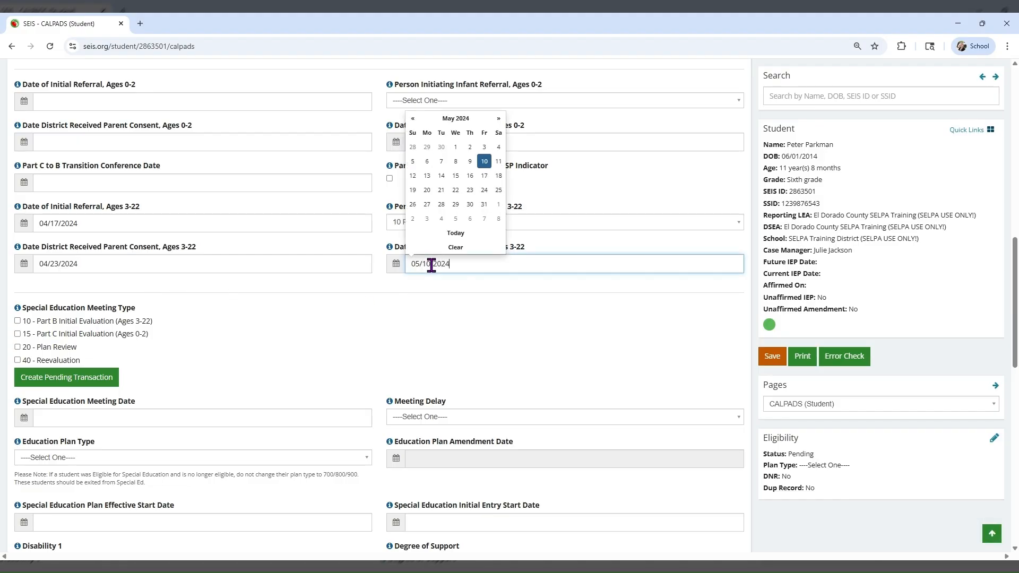
pyautogui.click(414, 281)
# Mark the meeting as 20 - Plan Review with meeting date 05/09/2025.
pyautogui.scroll(-1, 411, 279)
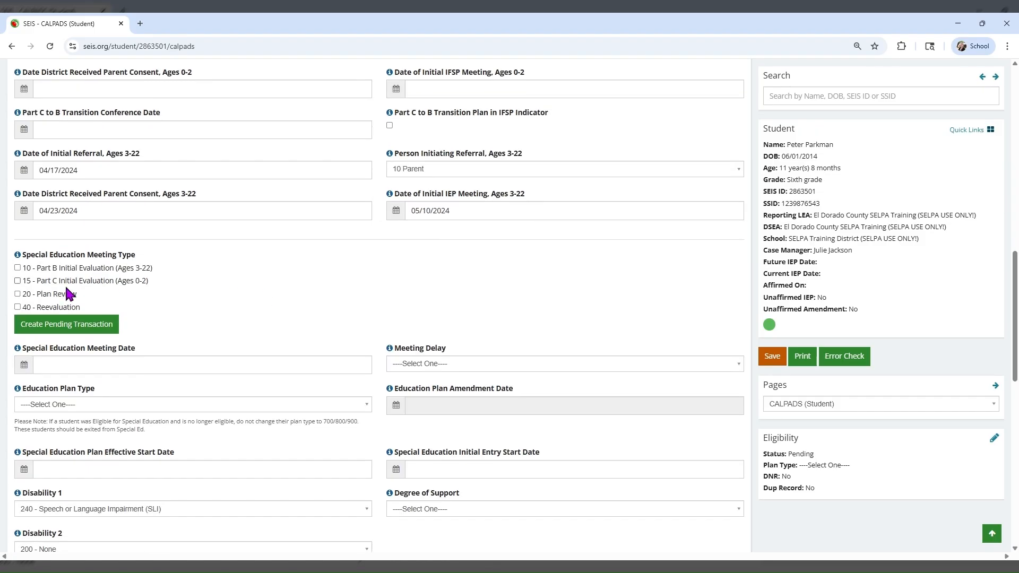
pyautogui.click(17, 294)
pyautogui.click(55, 364)
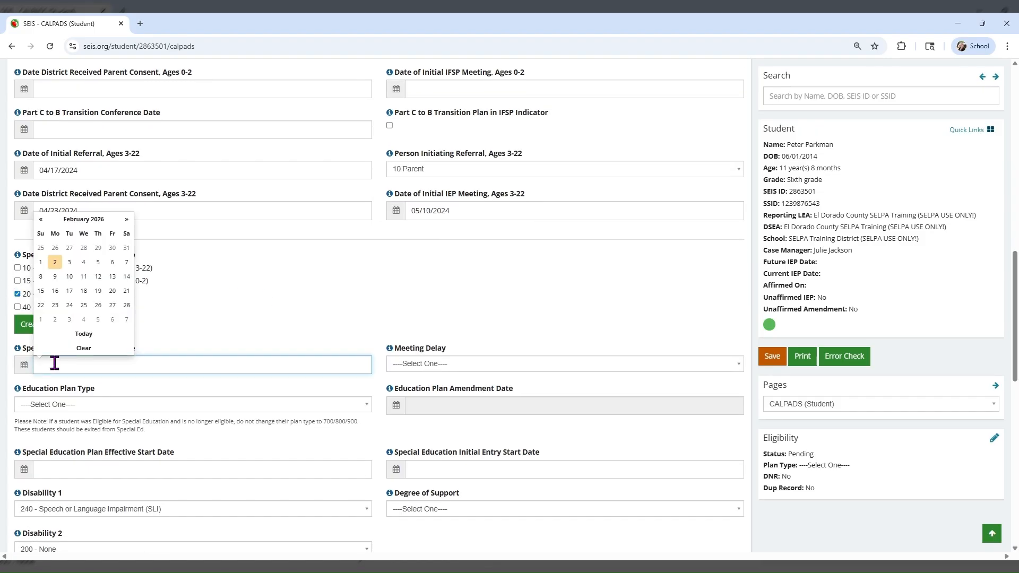
pyautogui.write('05/09/2025')
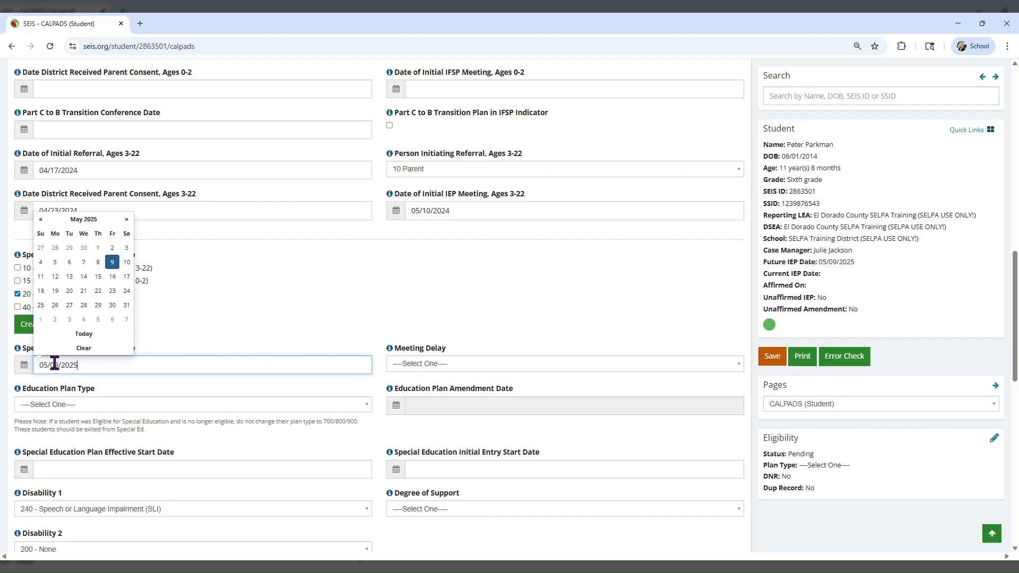
pyautogui.click(158, 350)
# Set plan type 100 - IEP, effective start 02/02/2026, and initial entry start date 05/10/2024.
pyautogui.click(133, 404)
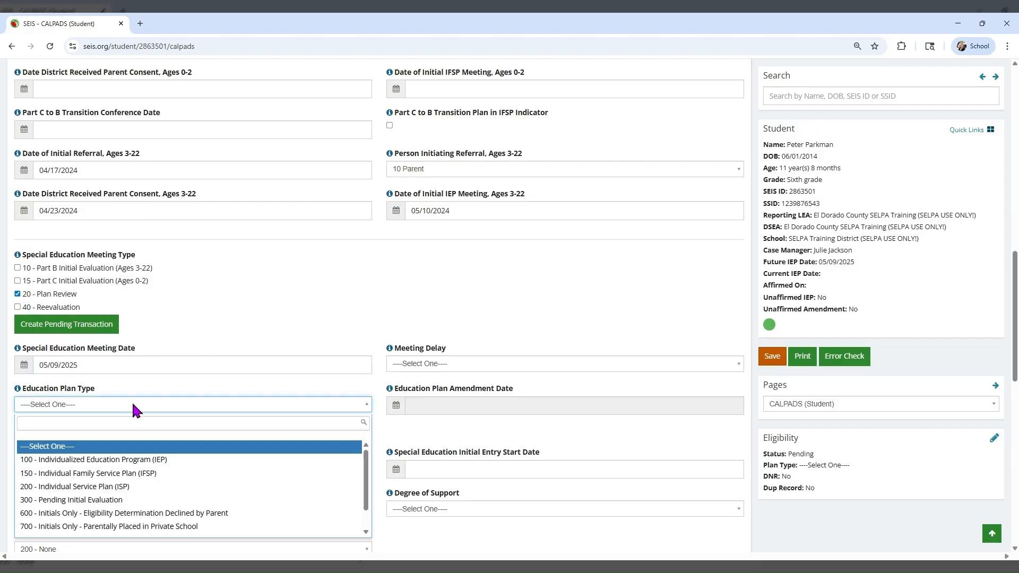
pyautogui.click(127, 460)
pyautogui.scroll(-2, 133, 443)
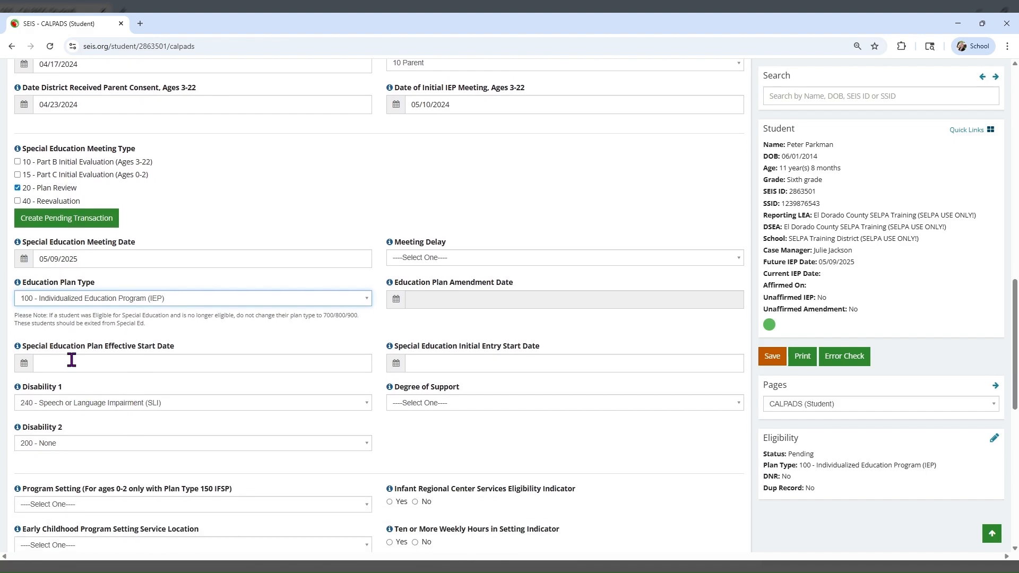
pyautogui.click(71, 360)
pyautogui.write('02/02')
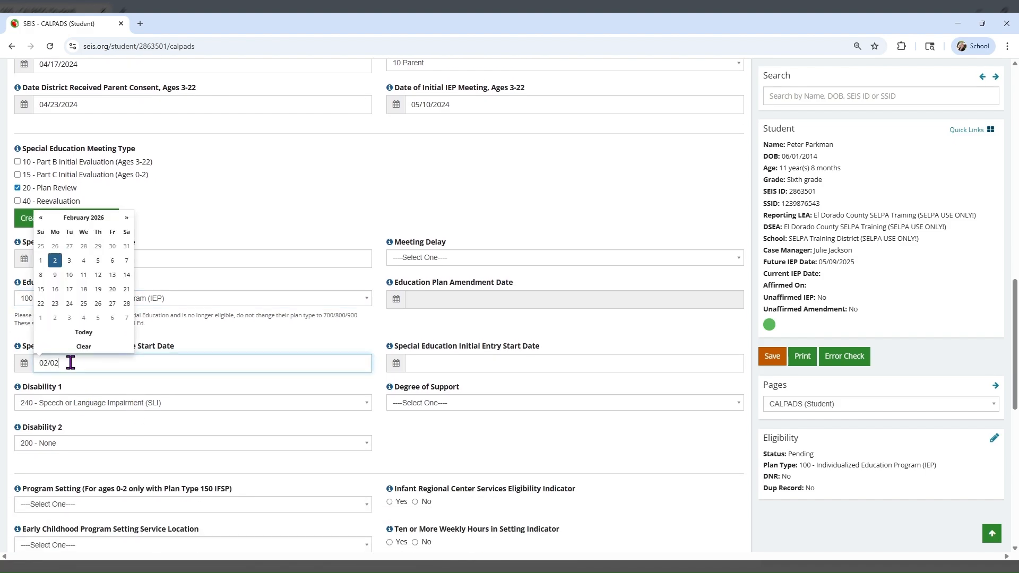
pyautogui.write('/2026')
pyautogui.click(81, 379)
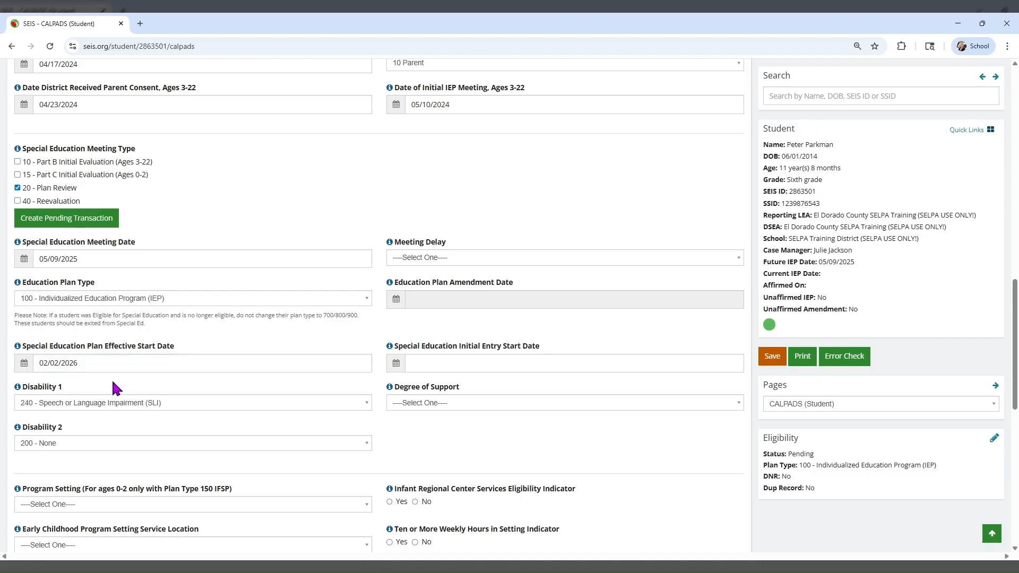
pyautogui.click(470, 365)
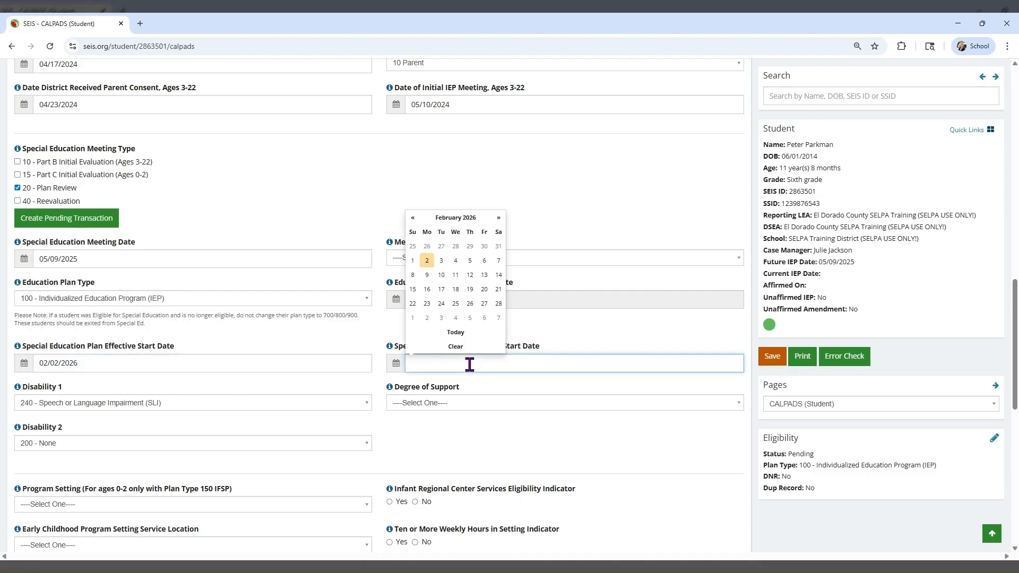
pyautogui.write('05/10/2024')
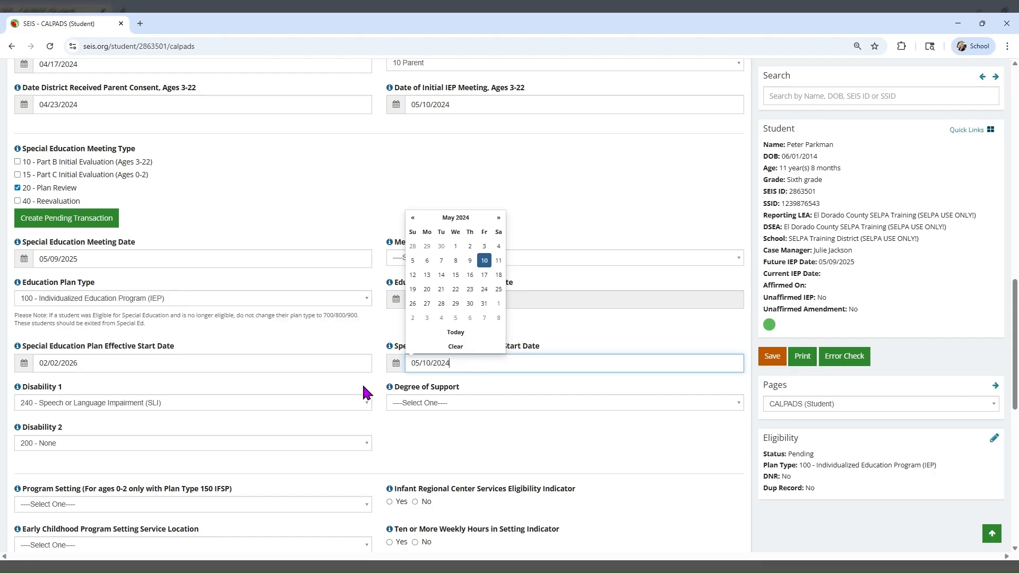
# Set degree of support to Not Applicable and program setting to 400 - Regular Classroom/Public Day School.
pyautogui.click(360, 383)
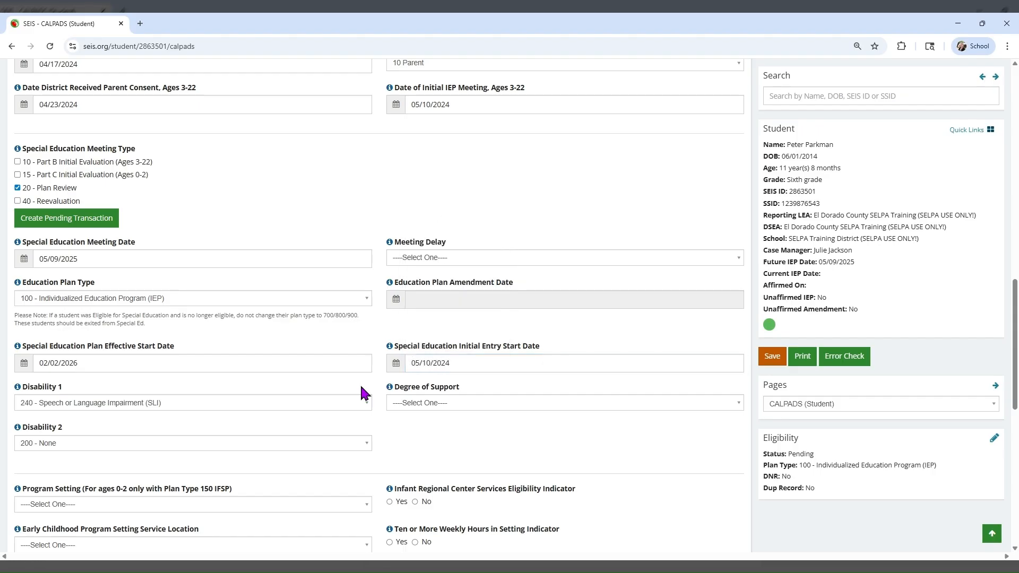
pyautogui.click(419, 402)
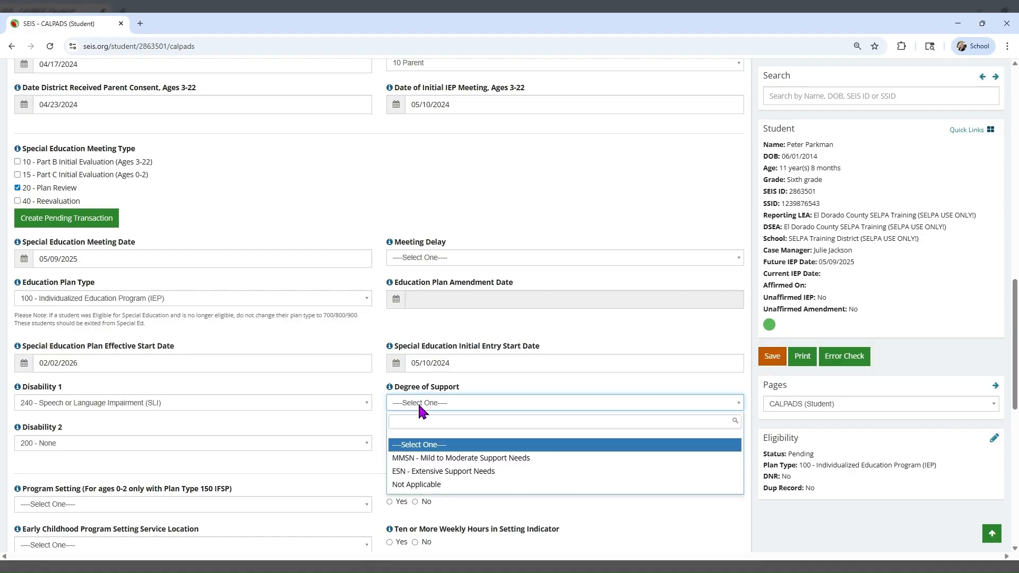
pyautogui.click(425, 485)
pyautogui.scroll(-4, 341, 462)
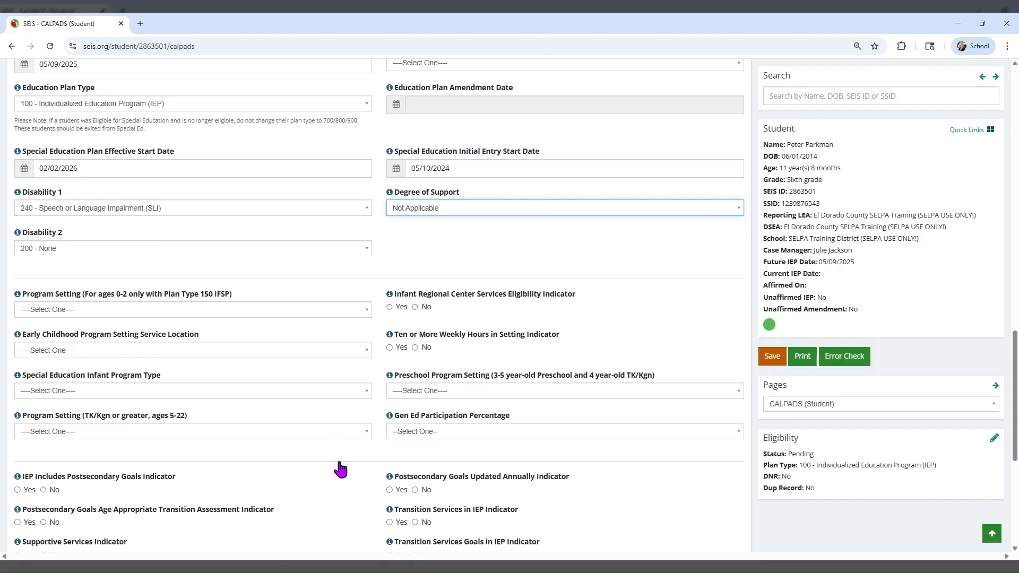
pyautogui.click(116, 413)
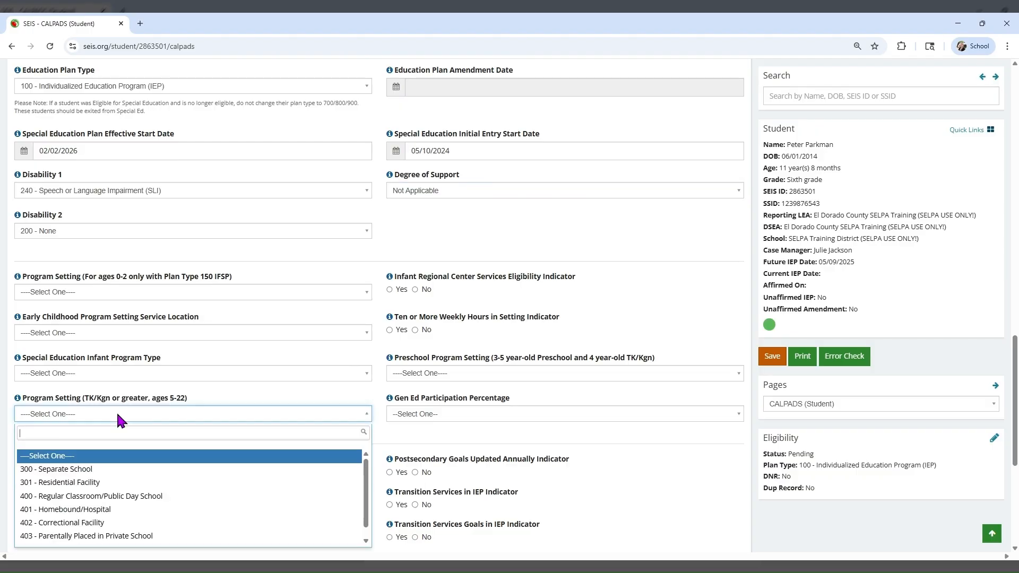
pyautogui.click(98, 495)
# Set Gen Ed participation to 99%, special transportation No, and parental involvement facilitation Yes.
pyautogui.click(417, 414)
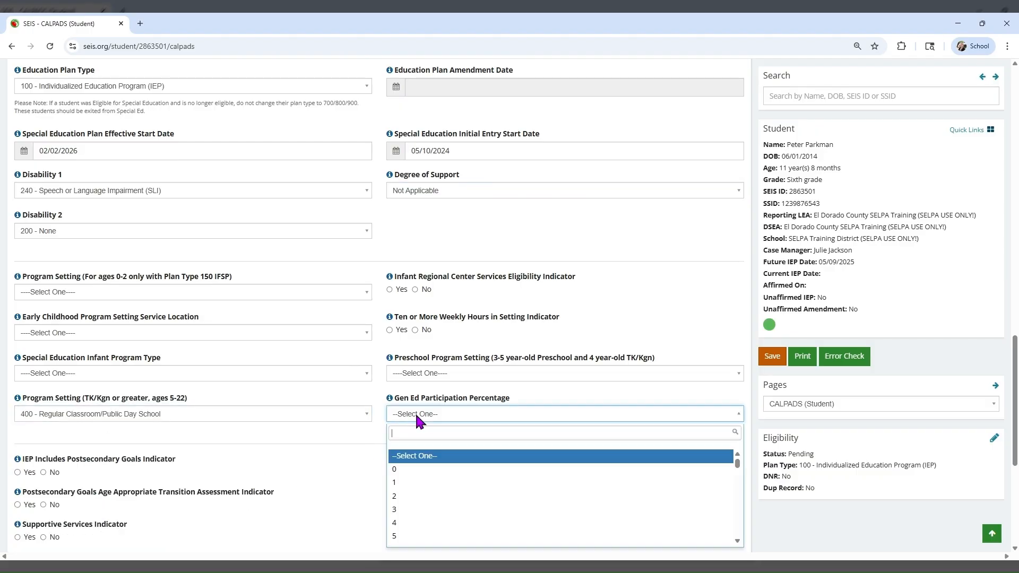
pyautogui.write('99')
pyautogui.click(404, 457)
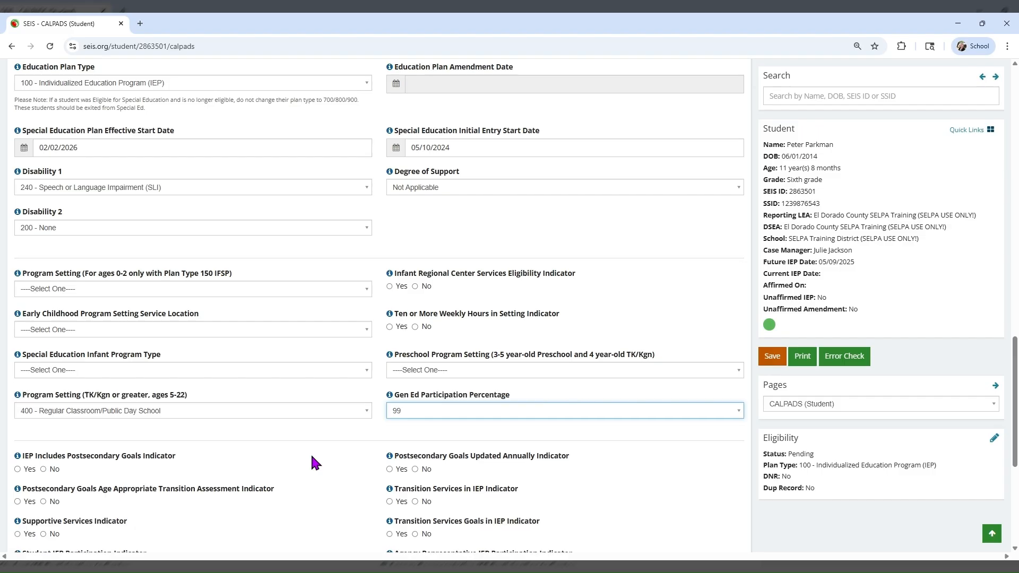
pyautogui.scroll(-5, 311, 464)
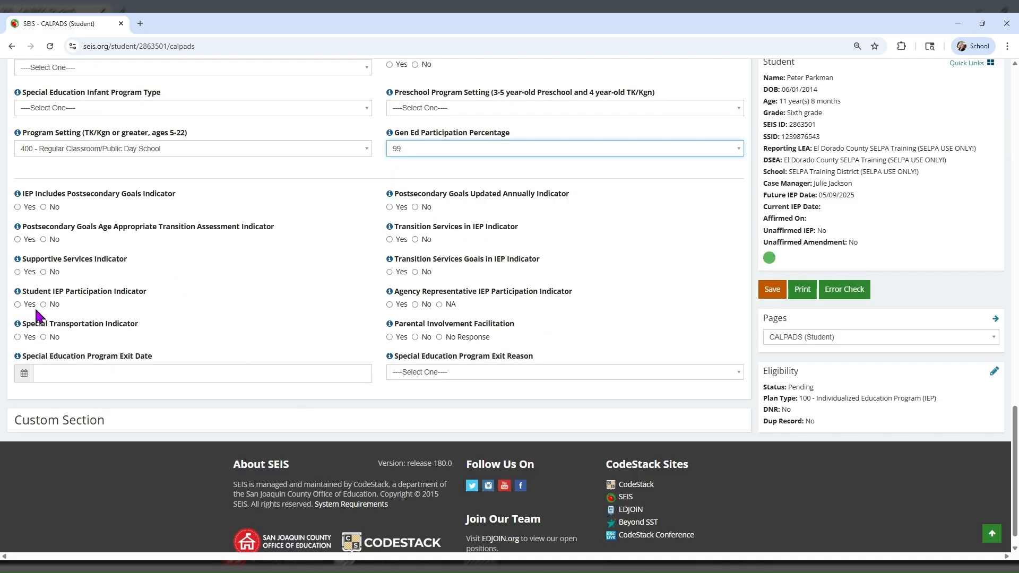
pyautogui.click(44, 337)
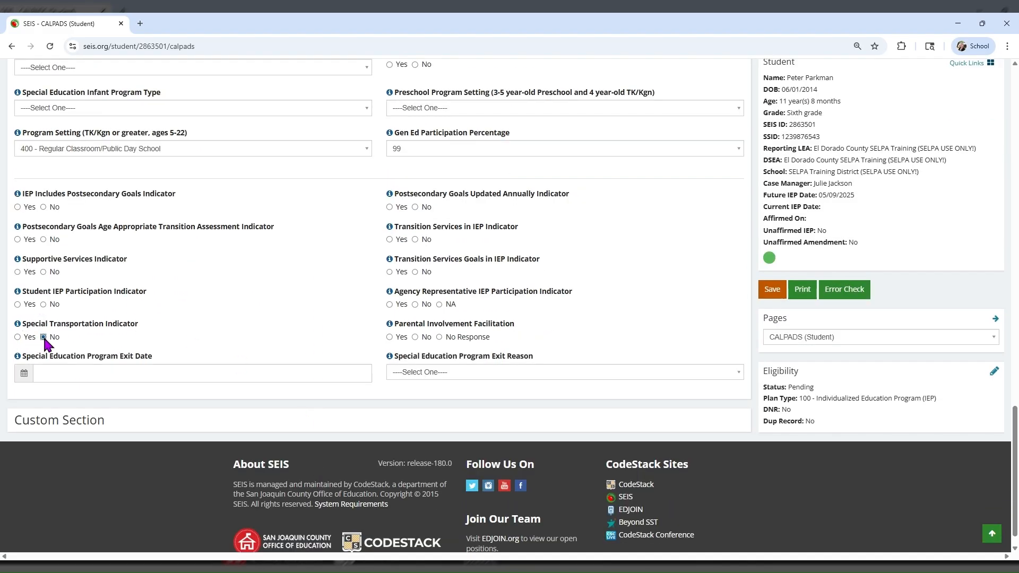
pyautogui.click(398, 337)
# Save the CALPADS student record and run its error check.
pyautogui.click(770, 292)
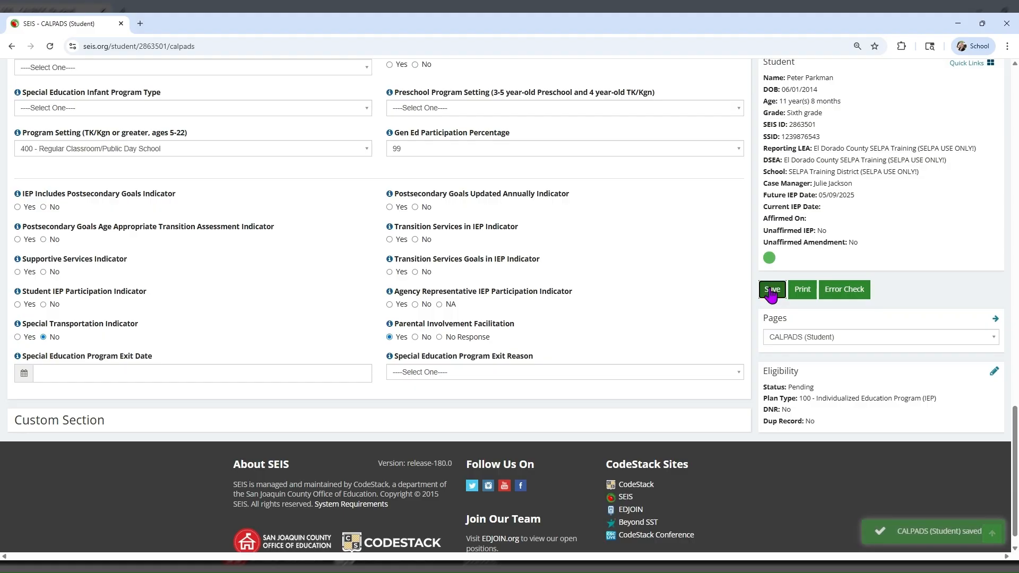
pyautogui.click(846, 291)
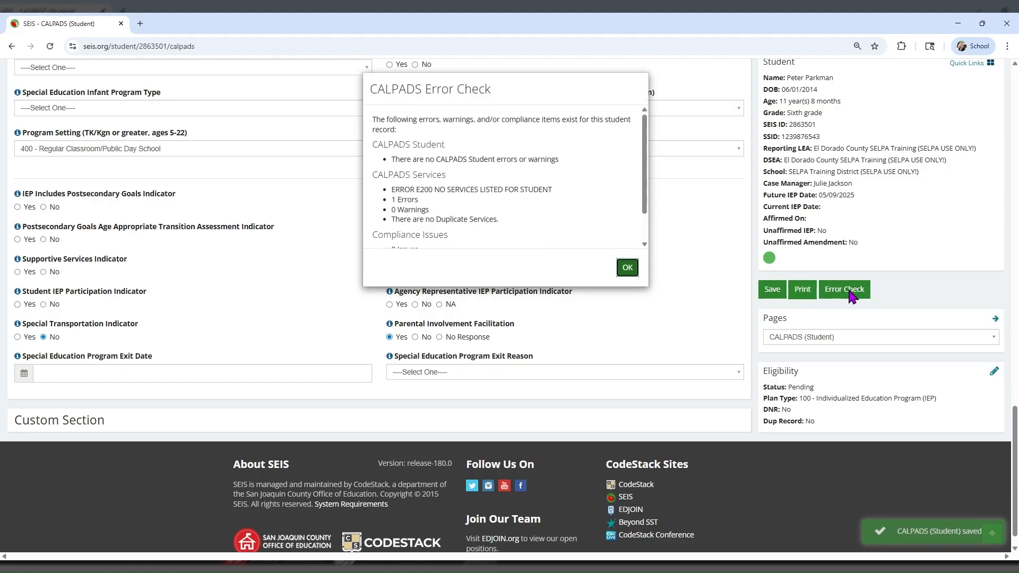
pyautogui.click(627, 269)
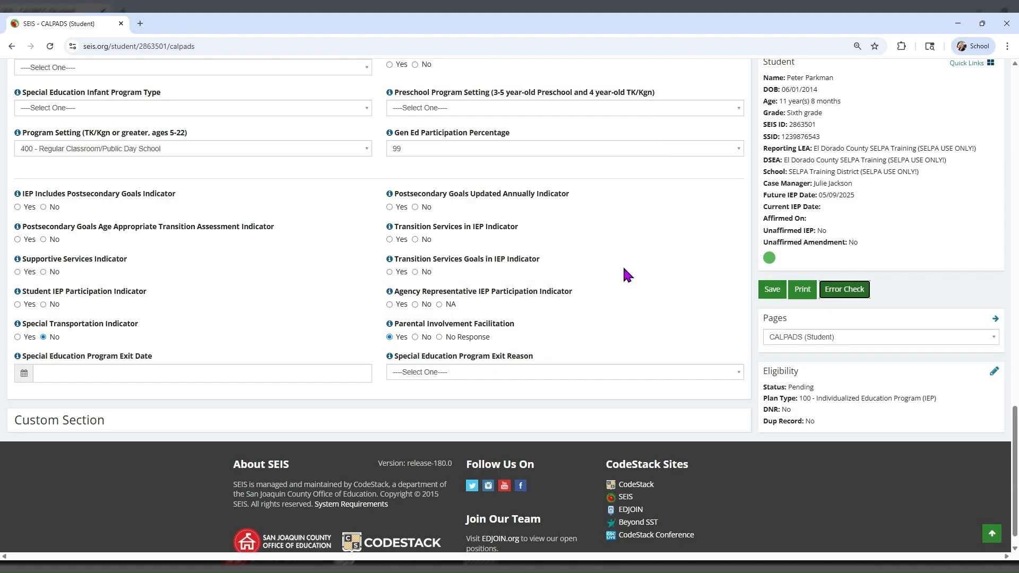
# Go to the student's Future IEP forms through Quick Links.
pyautogui.scroll(4, 623, 265)
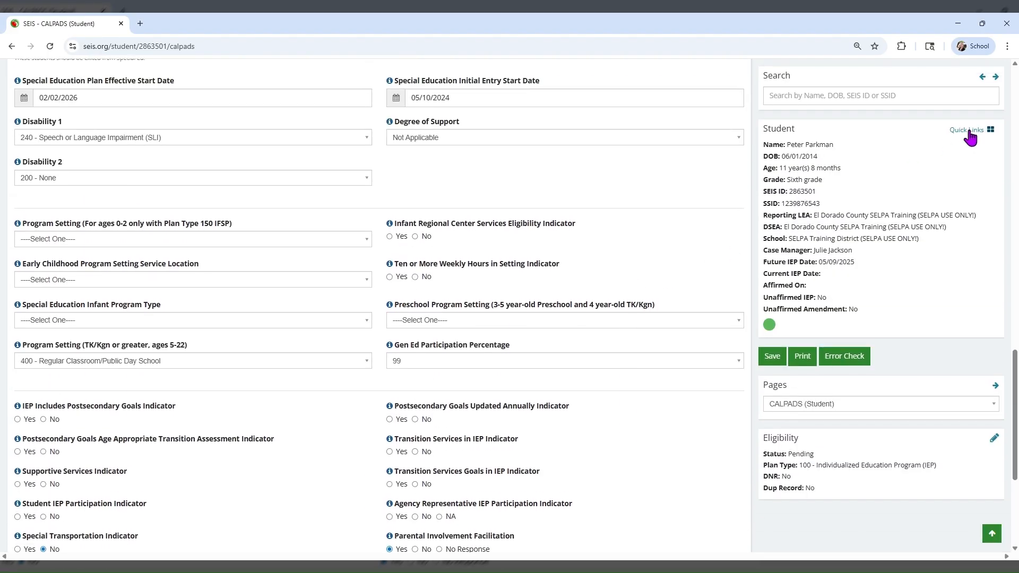
pyautogui.click(968, 130)
pyautogui.click(961, 161)
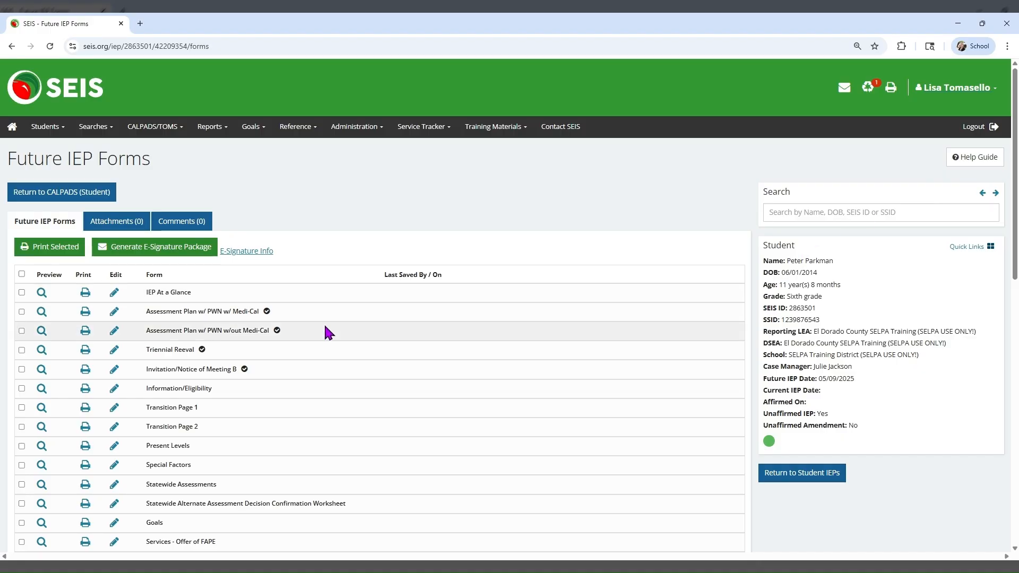
# Enter Last Reevaluation 05/10/2024, calculate Next Annual Plan Review 05/08/2026, and set Next Reevaluation 05/09/2027.
pyautogui.click(114, 389)
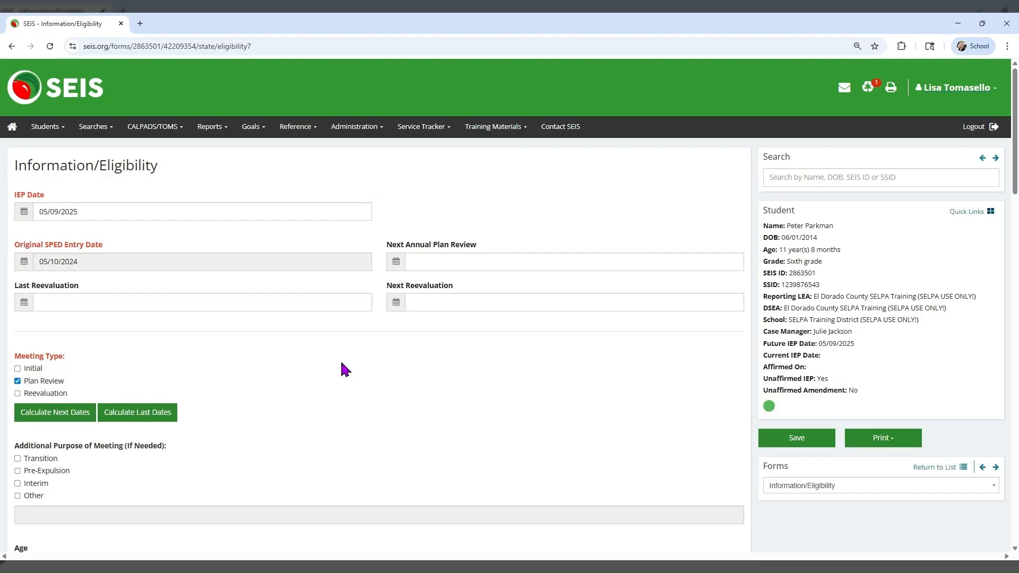
pyautogui.click(71, 302)
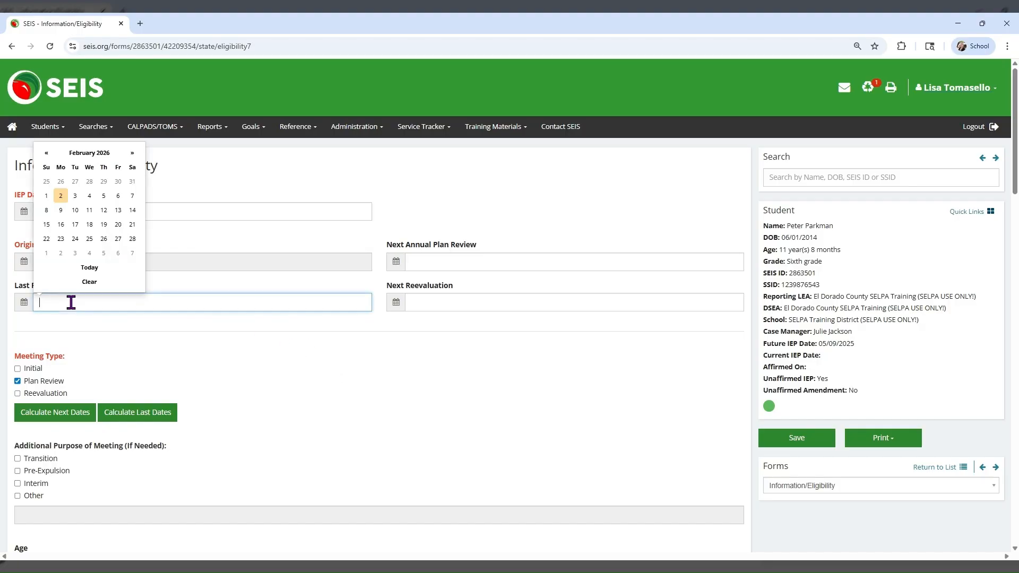
pyautogui.write('05')
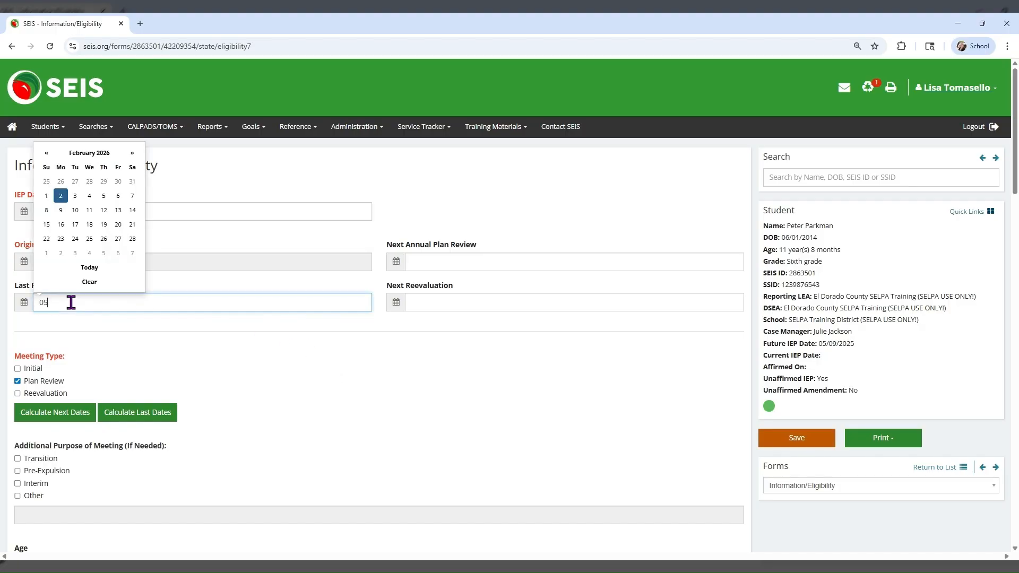
pyautogui.write('/10/2024')
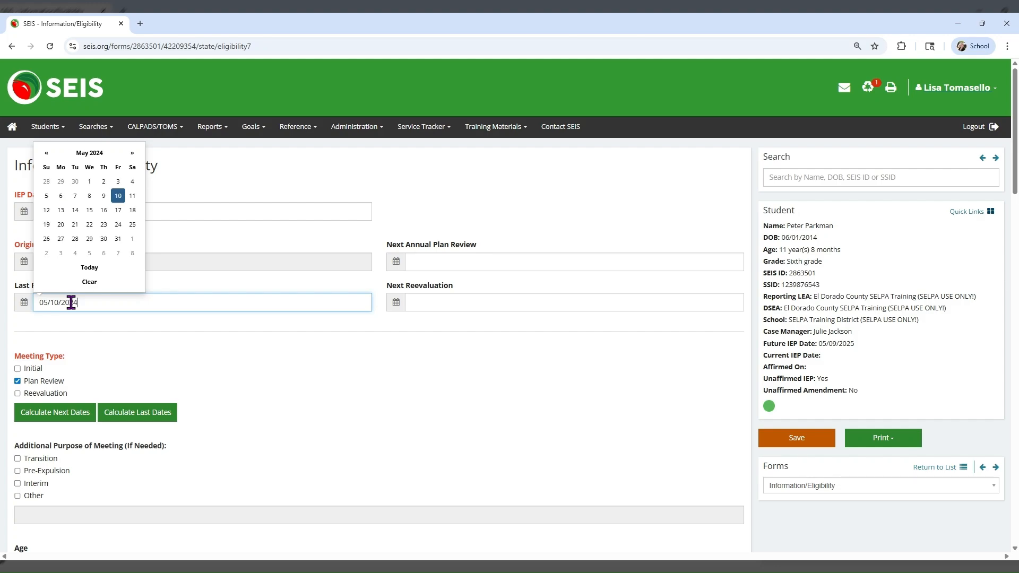
pyautogui.click(80, 326)
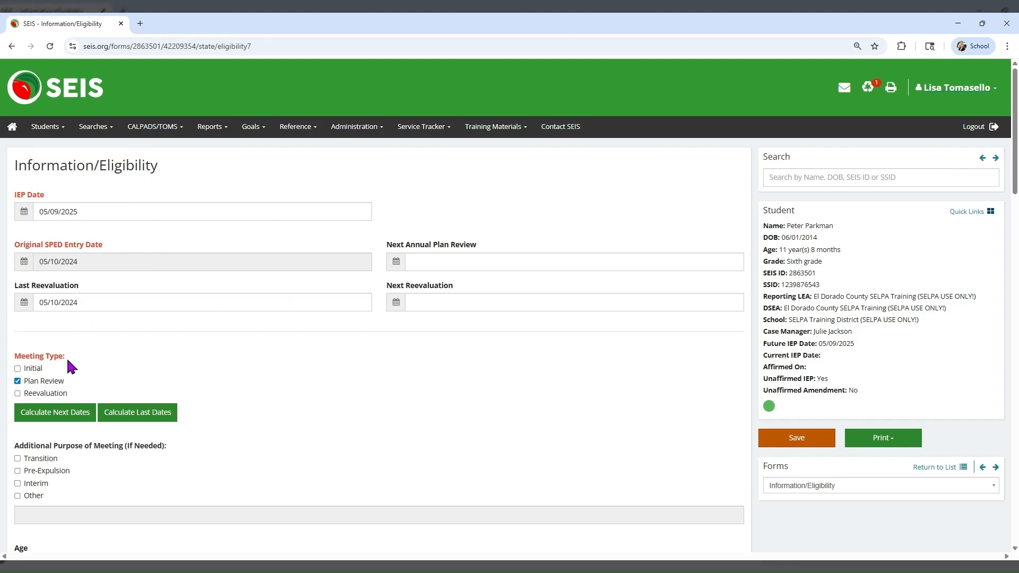
pyautogui.click(37, 417)
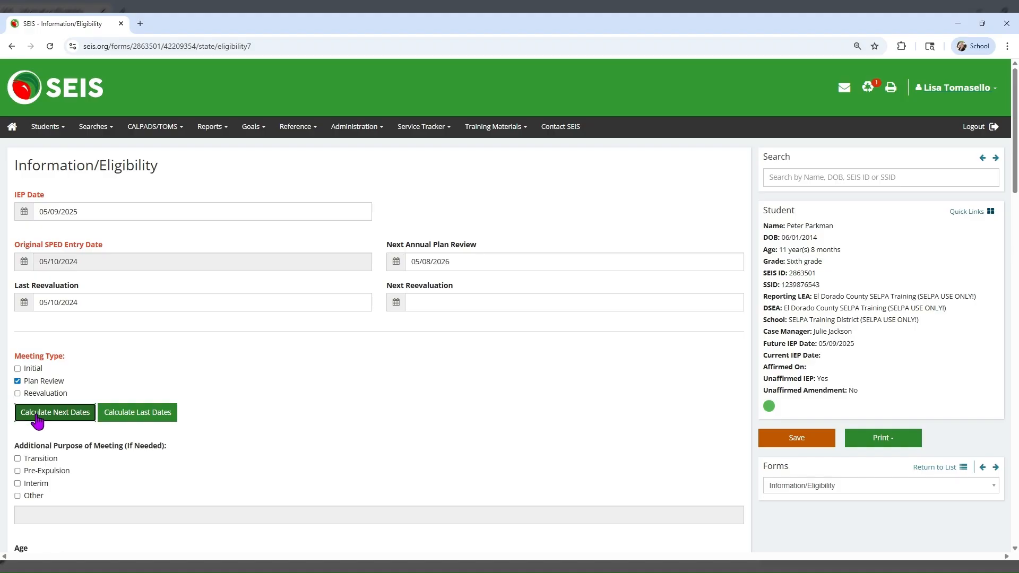
pyautogui.click(439, 303)
pyautogui.write('05/')
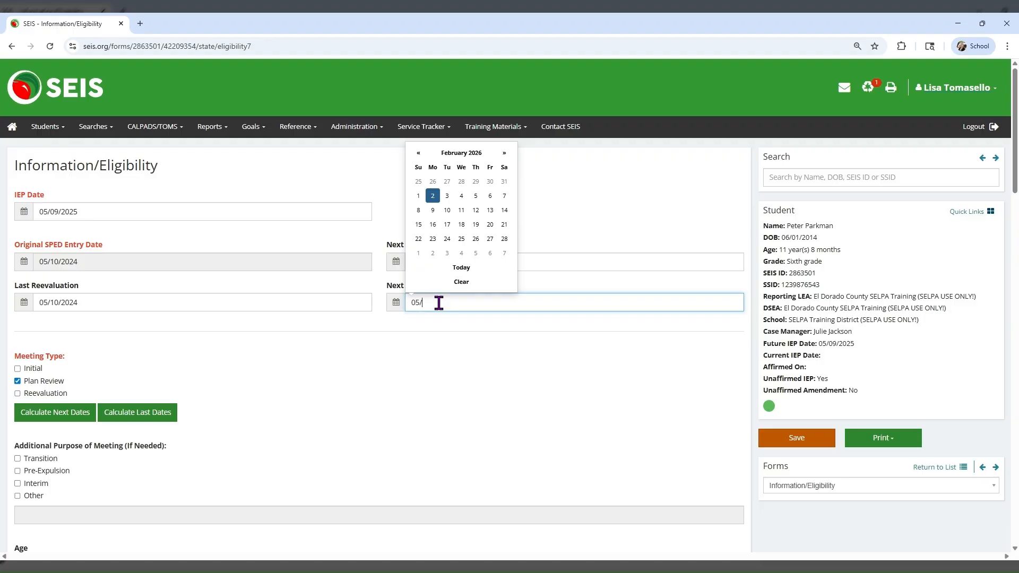
pyautogui.write('09/2027')
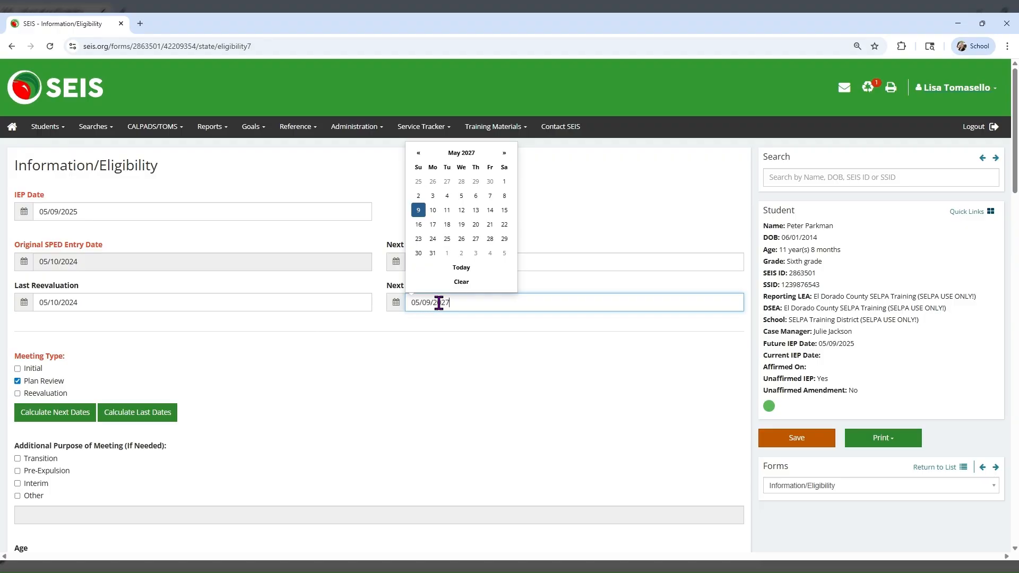
pyautogui.click(433, 342)
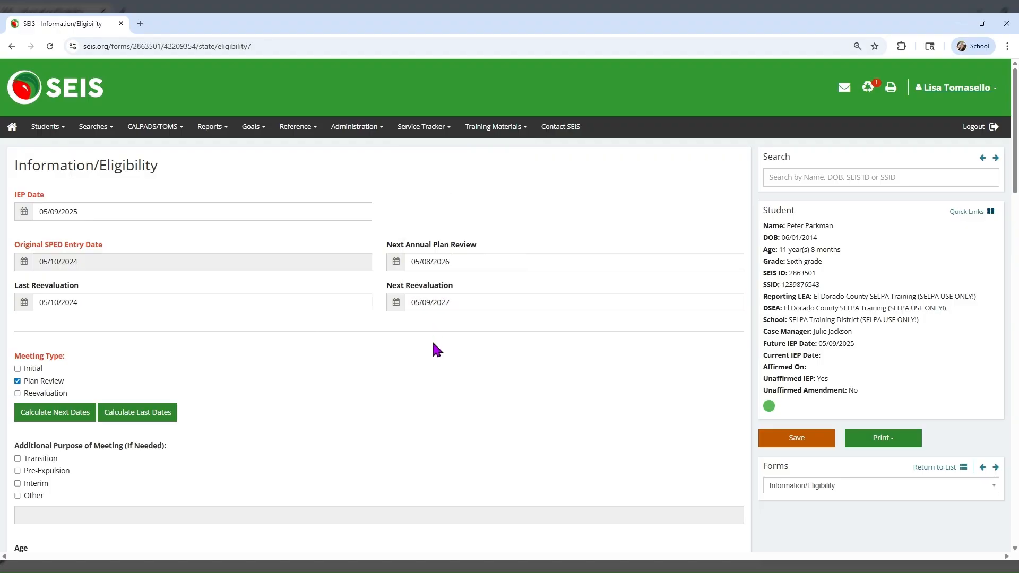
# Save the Information/Eligibility form and return to the Future IEP Forms list.
pyautogui.click(776, 445)
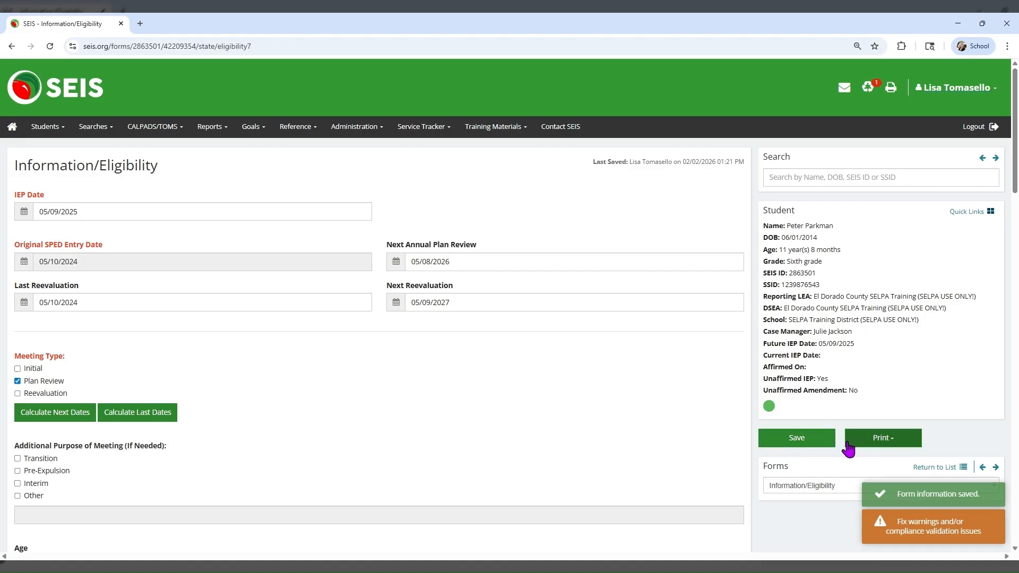
pyautogui.click(926, 468)
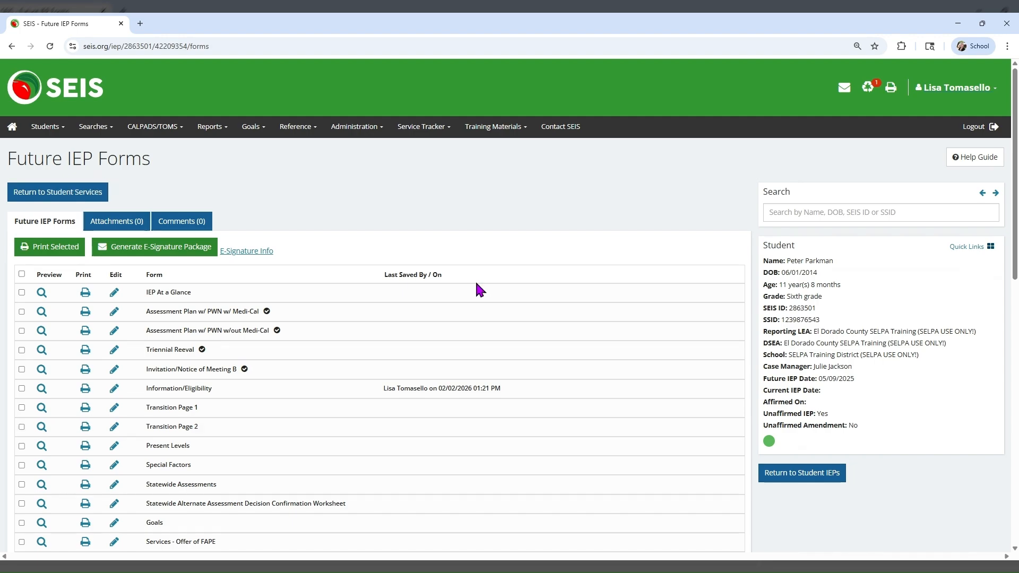
pyautogui.click(965, 247)
# Edit the student record and switch to its CALPADS (Services) page.
pyautogui.click(961, 260)
pyautogui.scroll(-1, 907, 485)
pyautogui.click(868, 489)
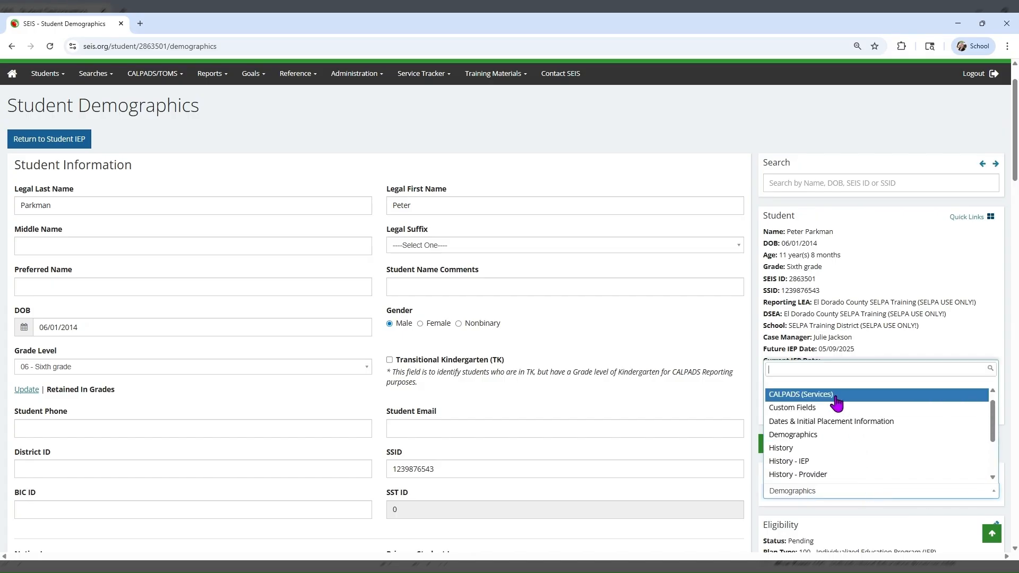
pyautogui.click(837, 405)
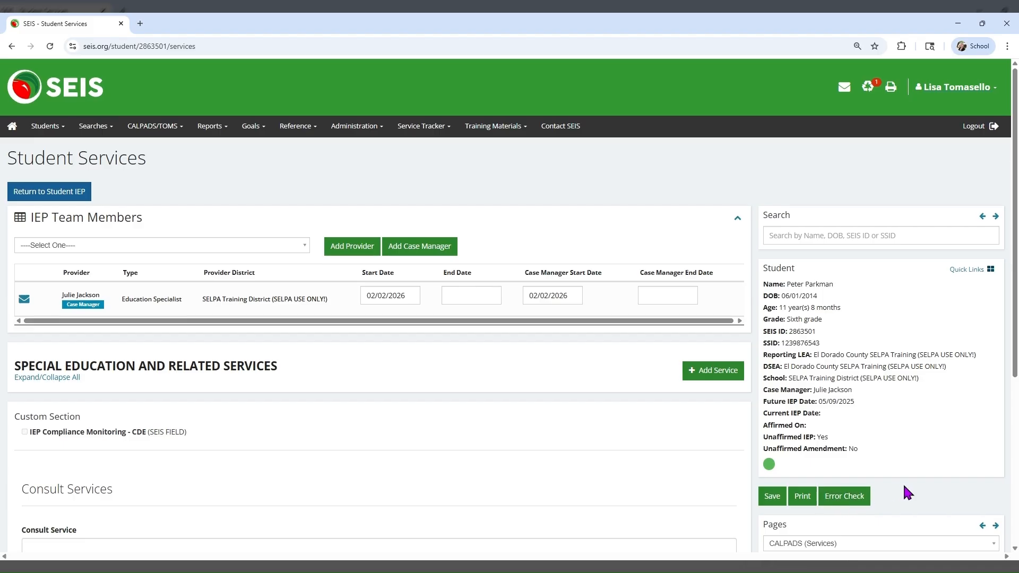
pyautogui.scroll(-3, 902, 483)
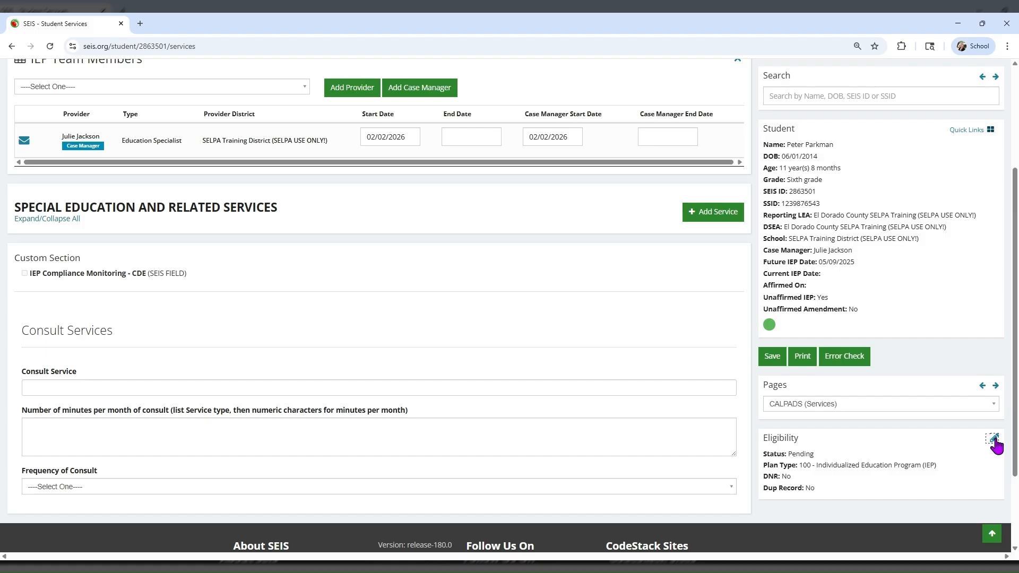
# Change eligibility to Eligible/Providing Services as a transfer from a non-SEIS California district.
pyautogui.click(994, 441)
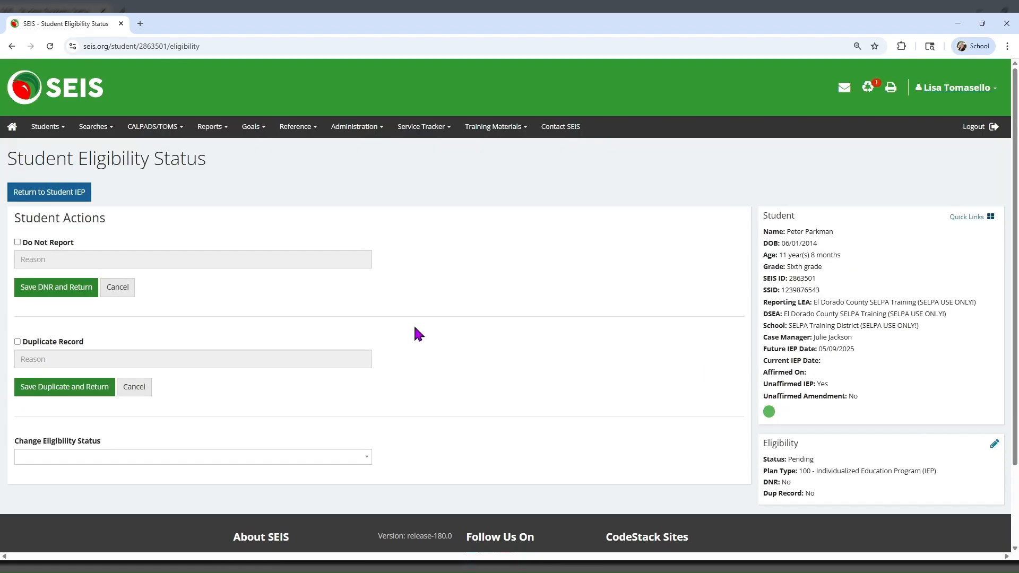
pyautogui.click(155, 459)
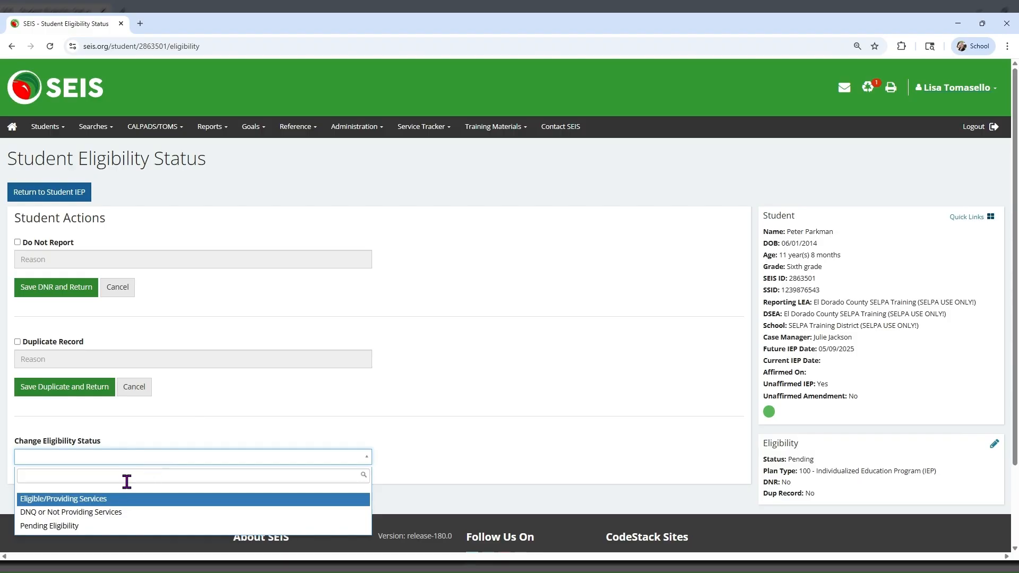
pyautogui.scroll(-5, 67, 496)
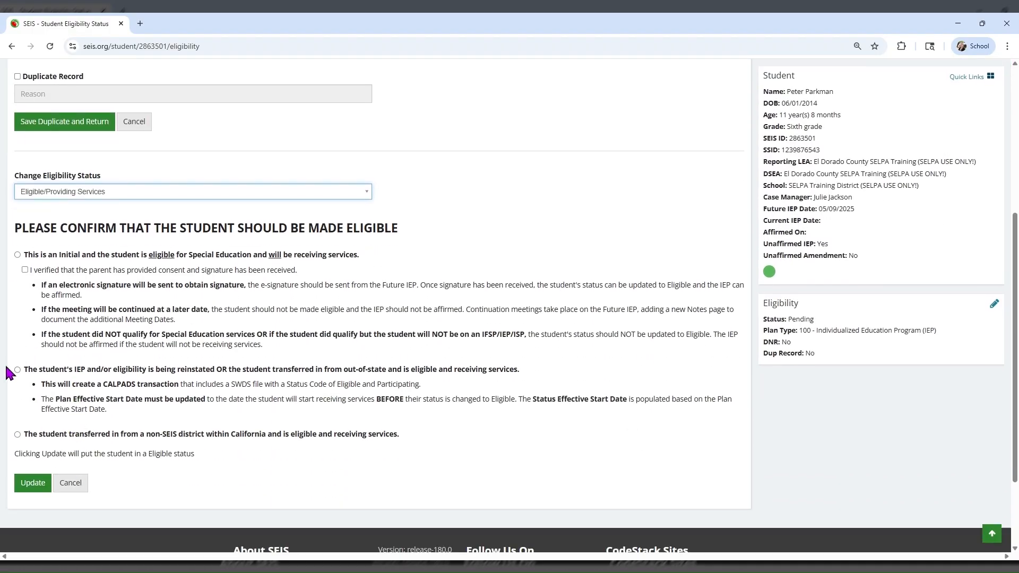
pyautogui.click(18, 369)
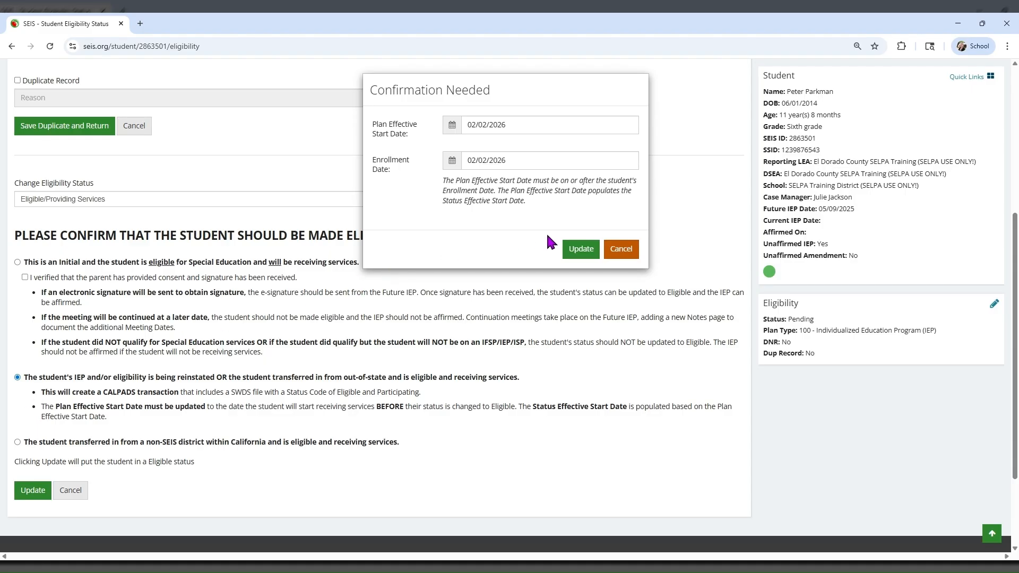
pyautogui.click(620, 255)
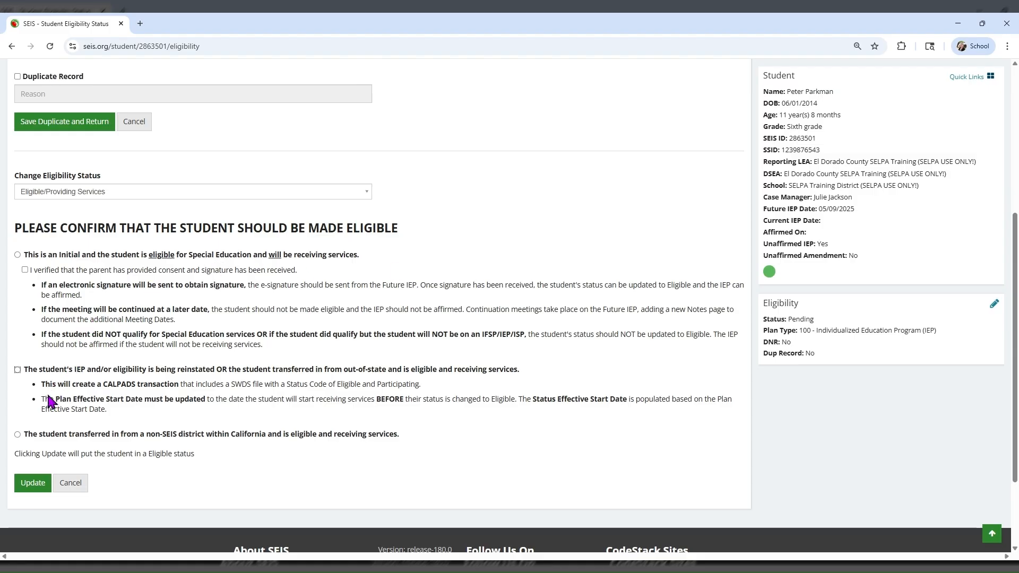
pyautogui.click(18, 434)
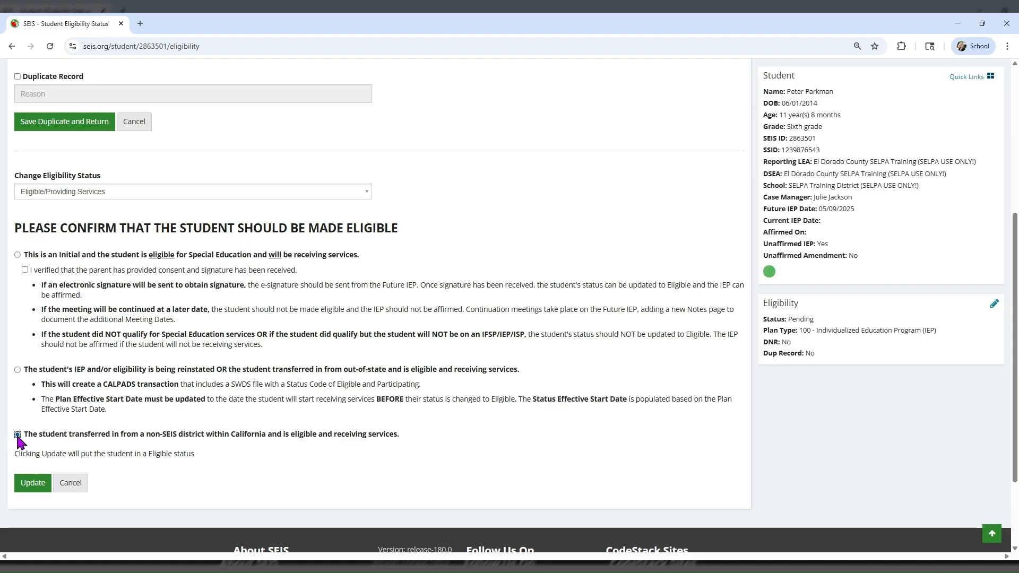